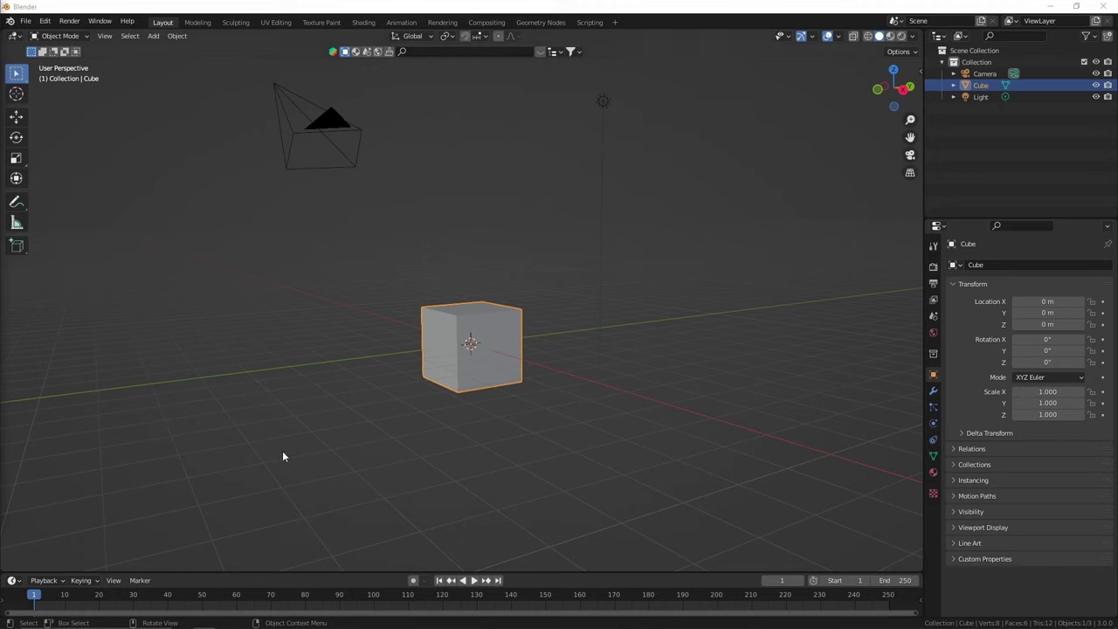
- Raise the cube along Z and start scaling it up into a room
click(368, 384)
click(459, 333)
key(g)
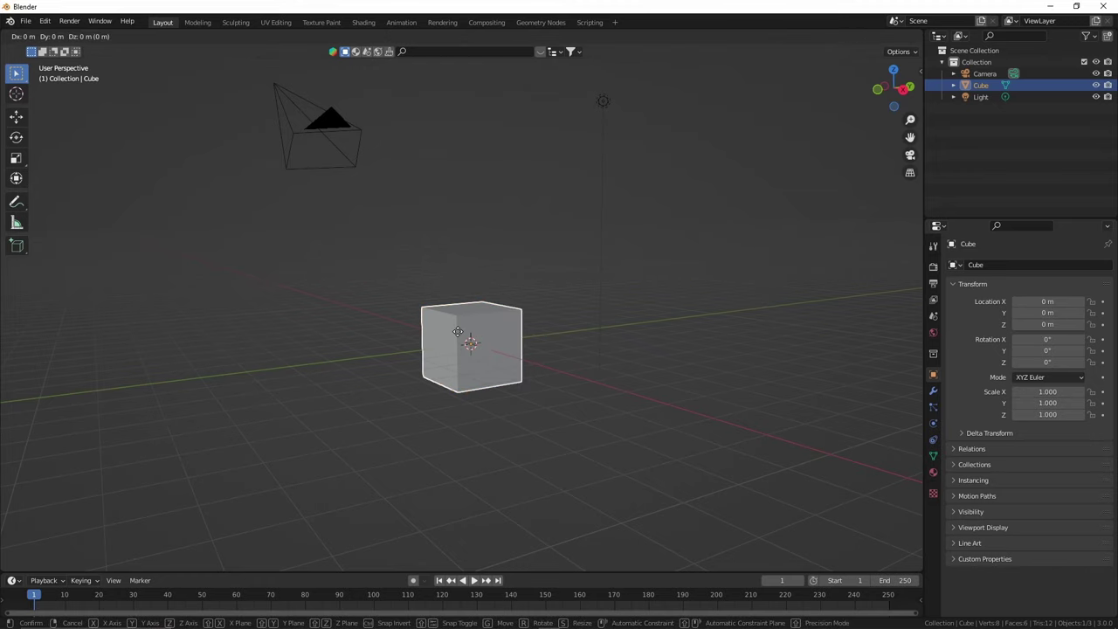
key(z)
click(464, 294)
key(s)
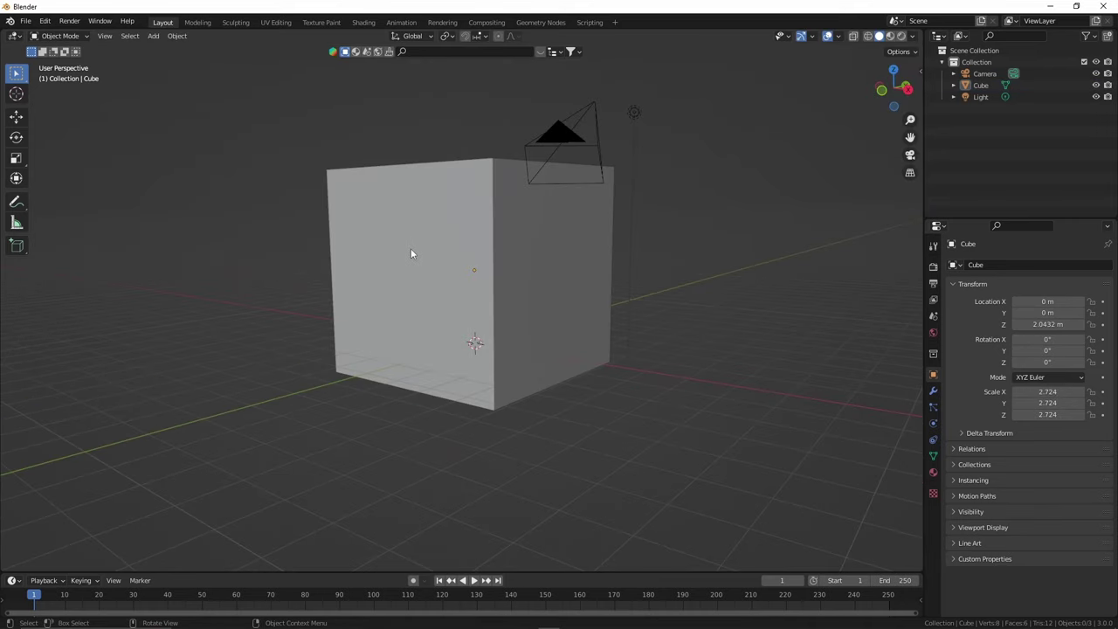
- Delete the cube's front face in Edit Mode to open the room
click(411, 253)
key(Tab)
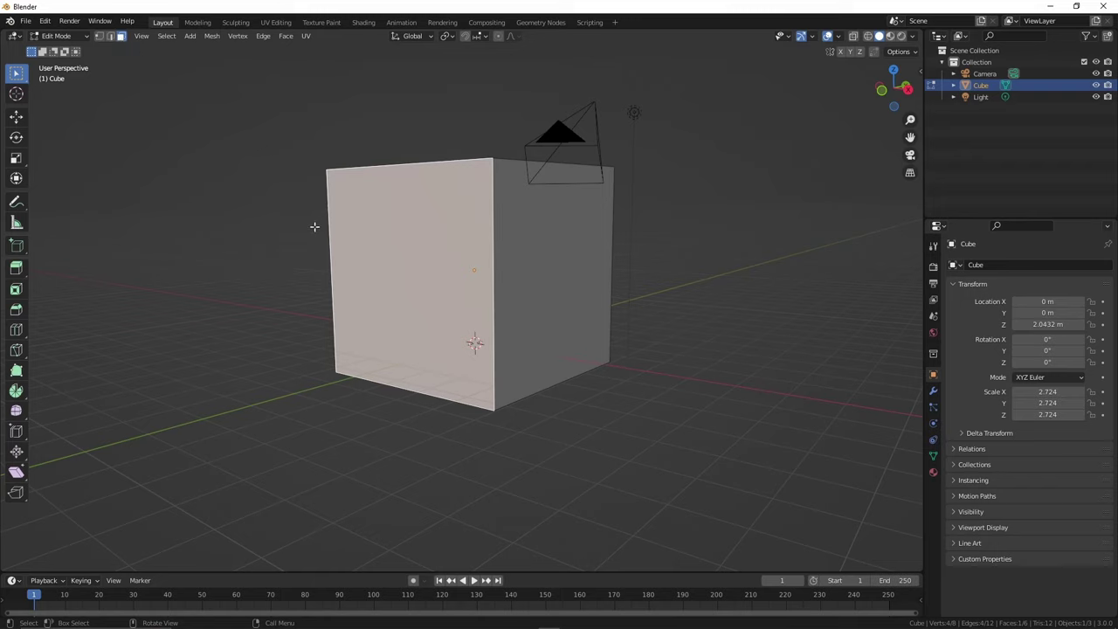
key(x)
click(404, 260)
- Select the left, back and right wall faces and separate them into their own object
middle_drag(402, 252, 363, 221)
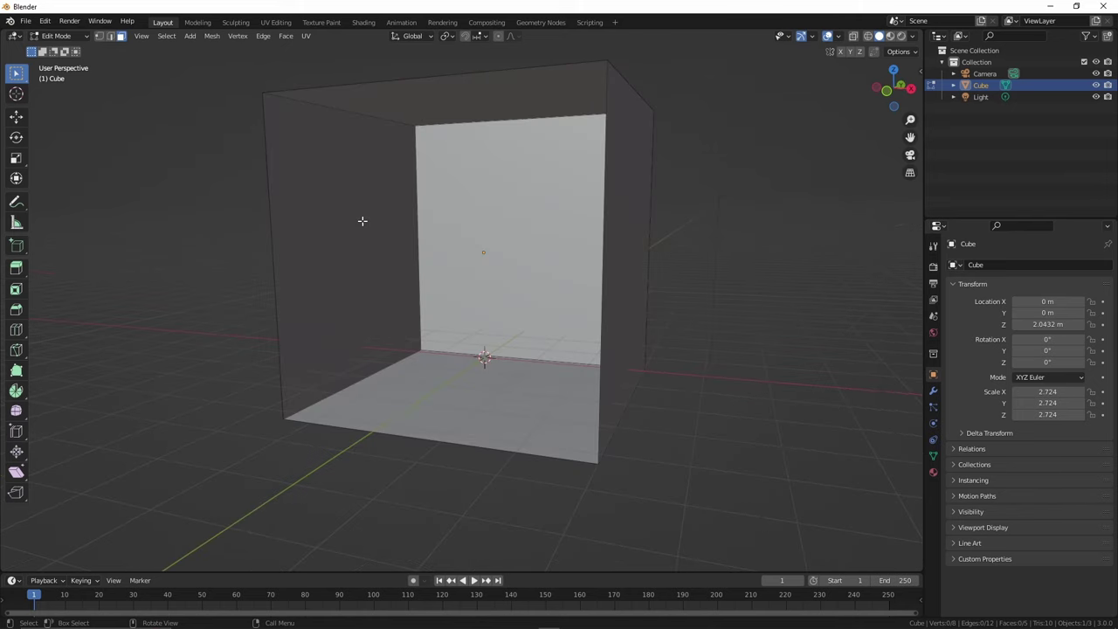
click(363, 221)
shift+click(448, 227)
middle_drag(474, 227, 538, 227)
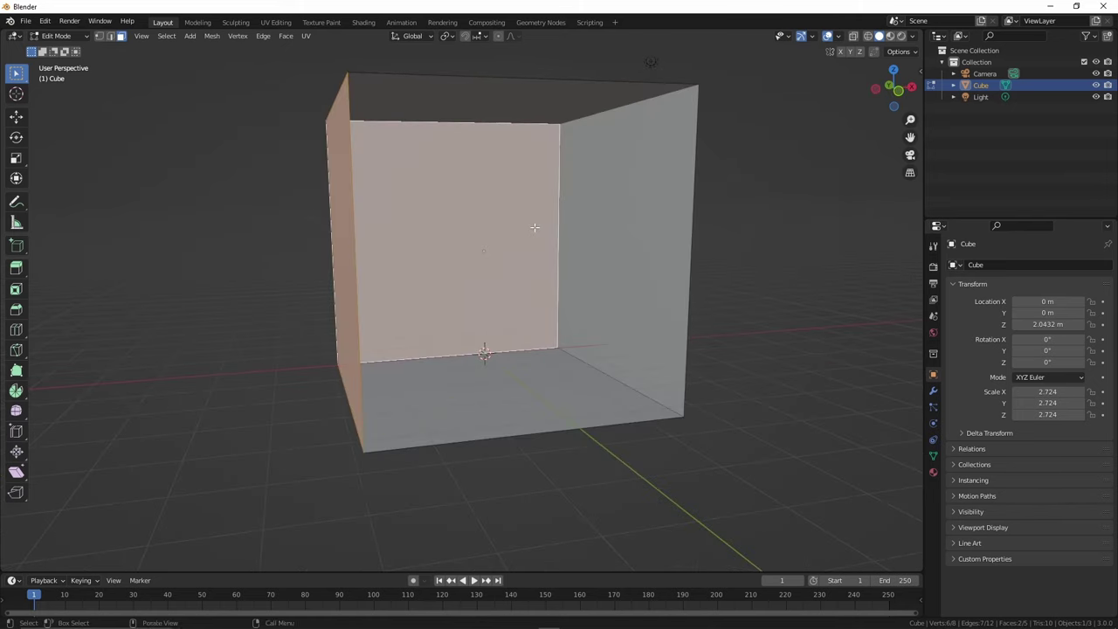
shift+click(642, 229)
middle_drag(406, 233, 420, 247)
key(p)
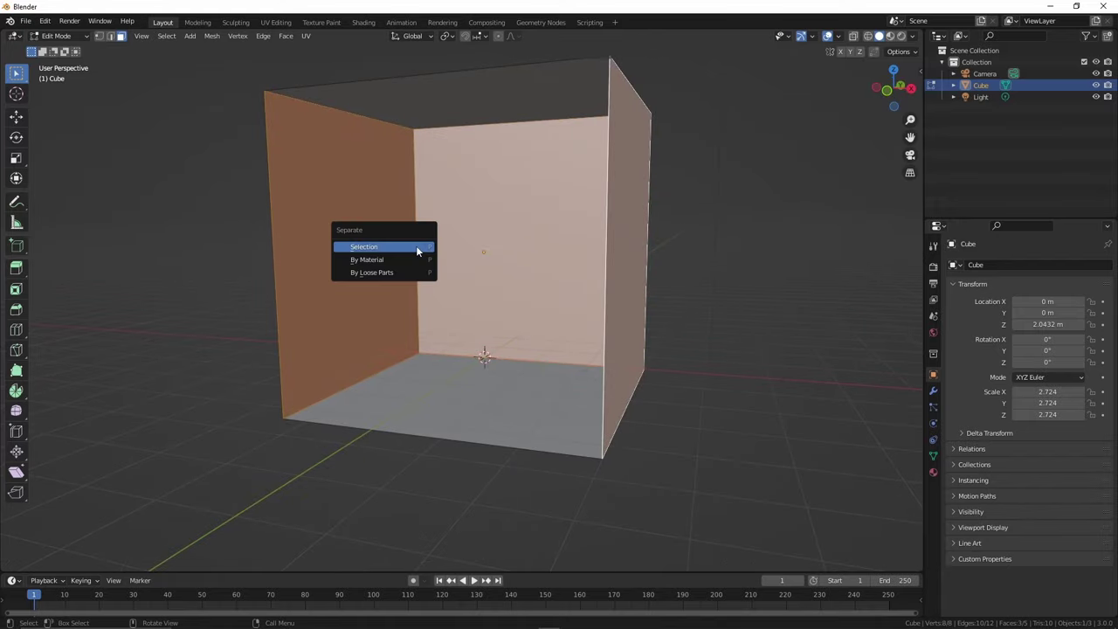
click(412, 248)
- Test-move the separated walls object to check the split, then undo the move
key(Tab)
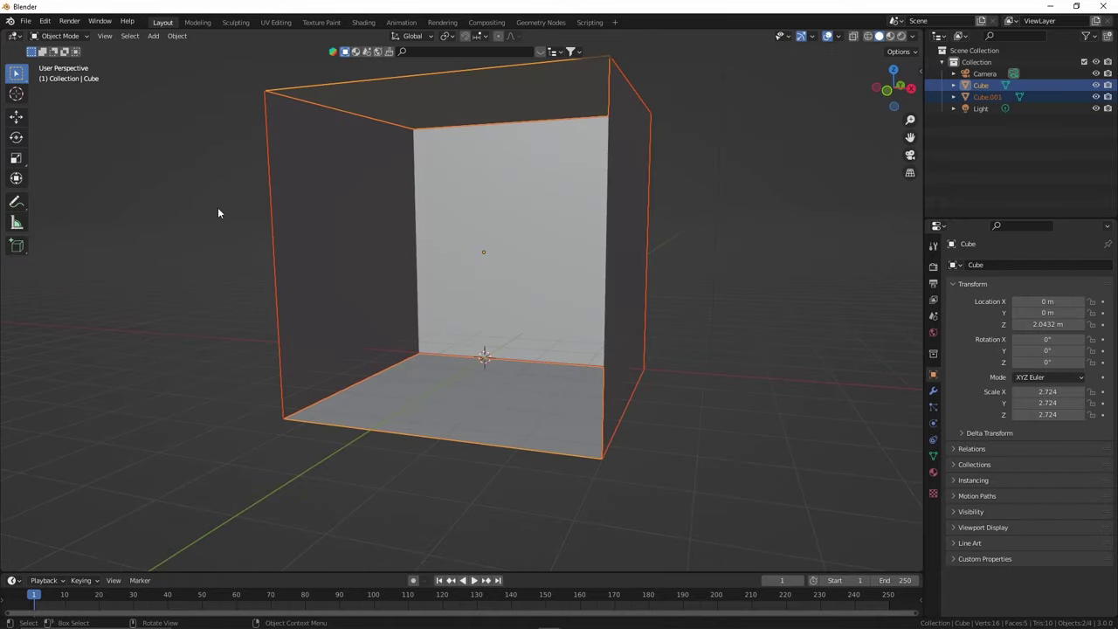
click(246, 203)
click(425, 213)
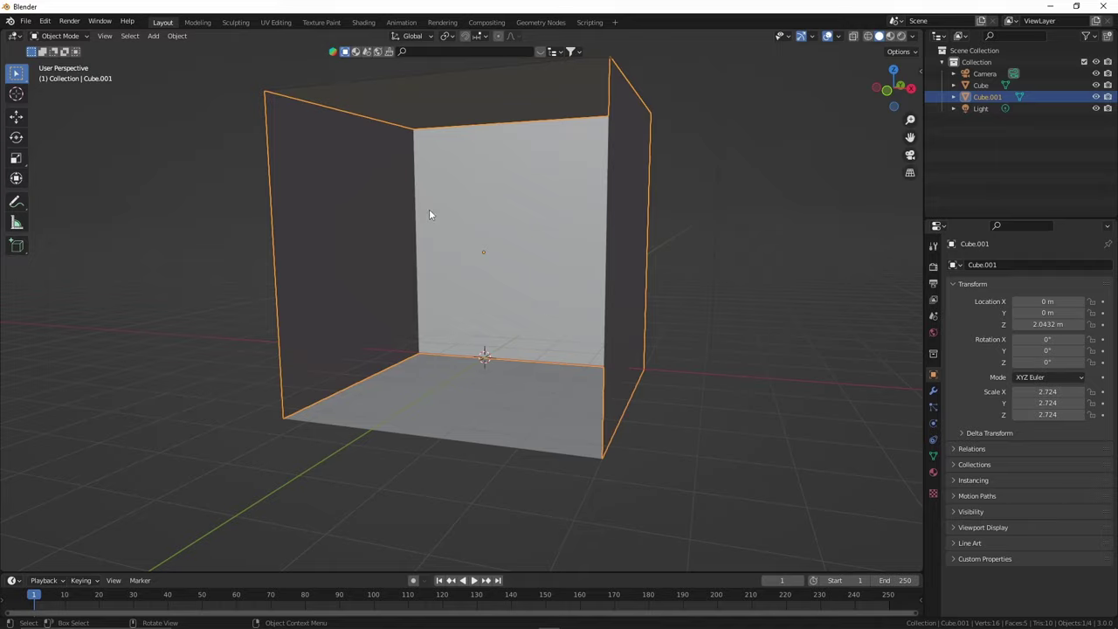
key(g)
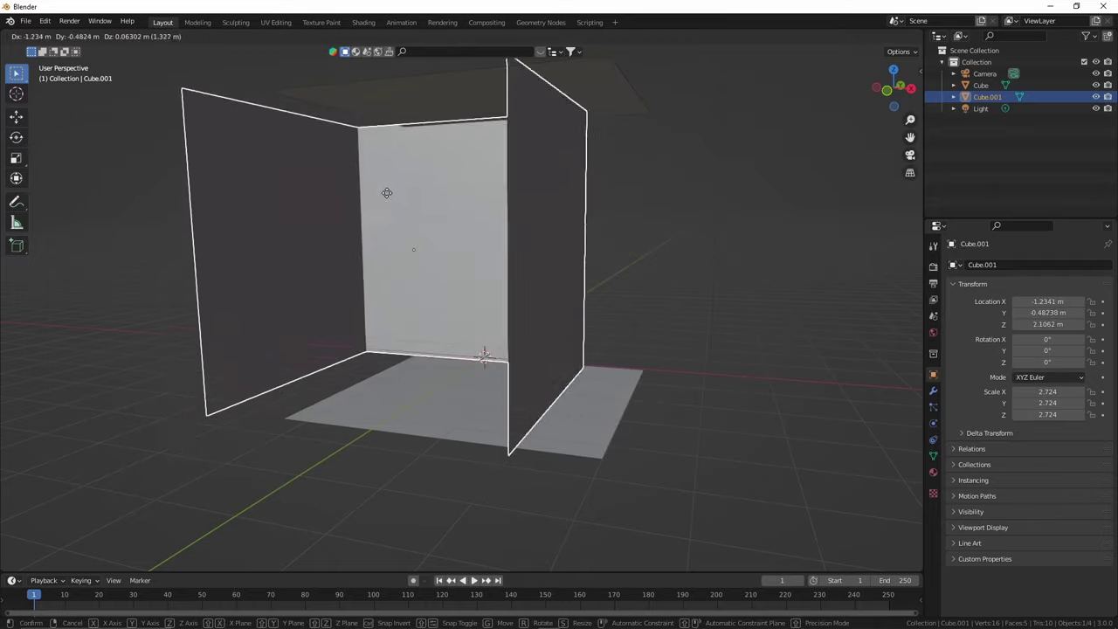
click(412, 217)
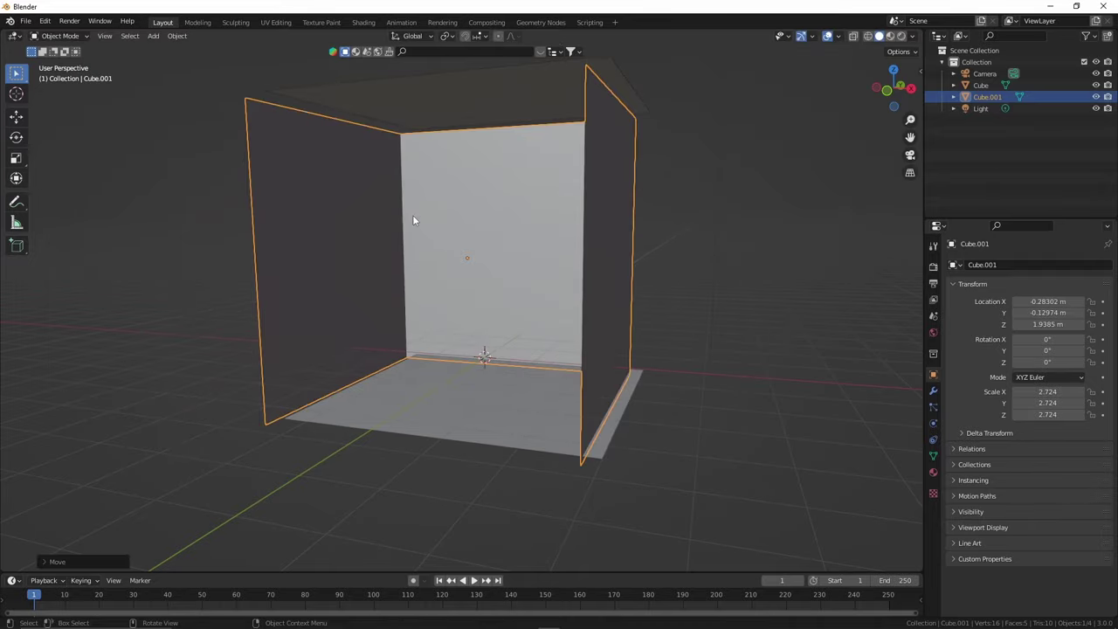
key(ctrl+z)
- Separate the ceiling face from the floor into its own object
click(413, 101)
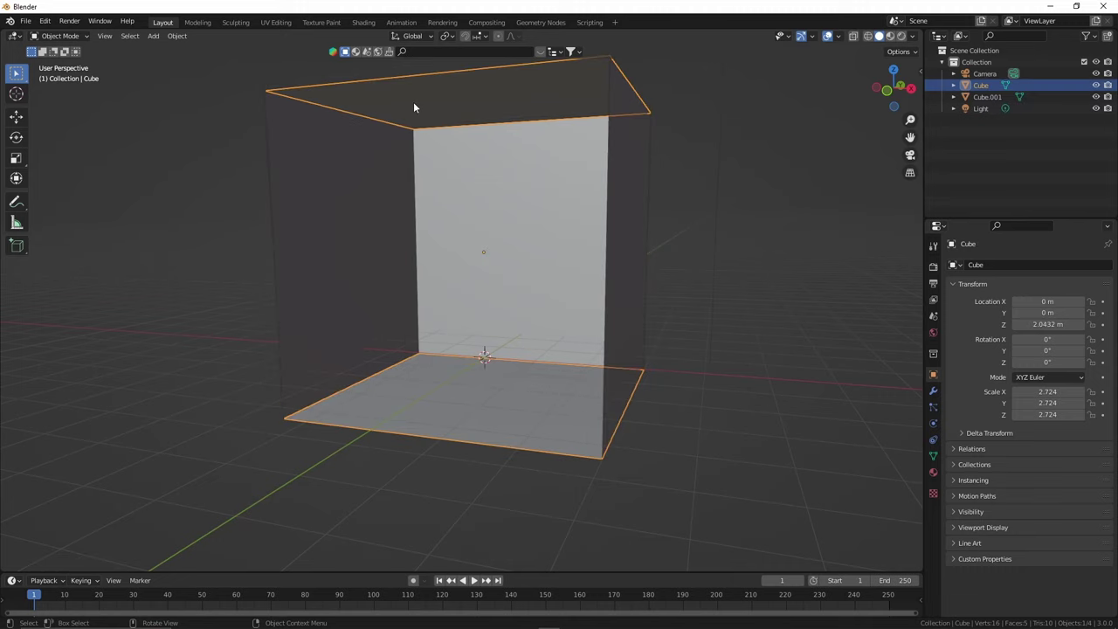
key(Tab)
click(438, 103)
key(p)
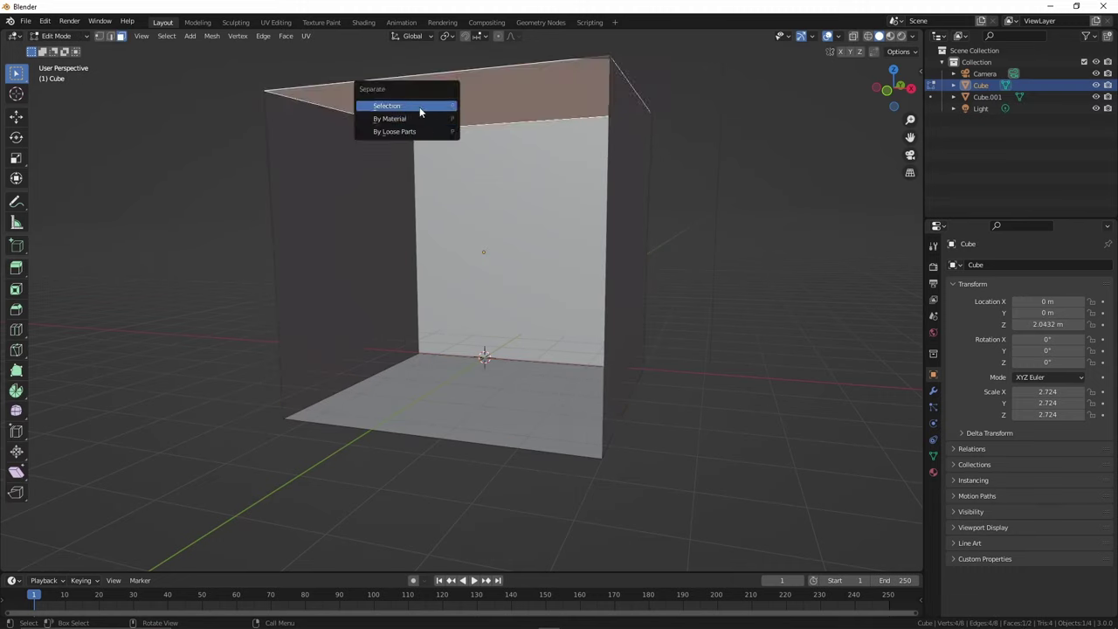
click(419, 106)
key(Tab)
click(467, 87)
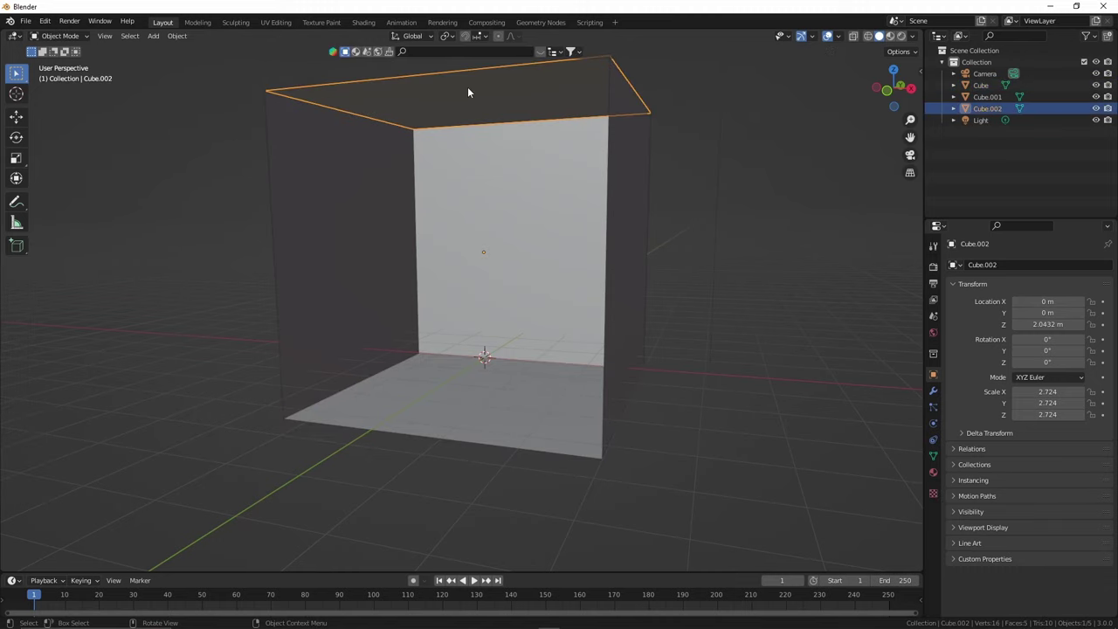
- Rename the selected object to 'Floor' in the Outliner and deselect it
click(976, 107)
text(Floor)
key(Return)
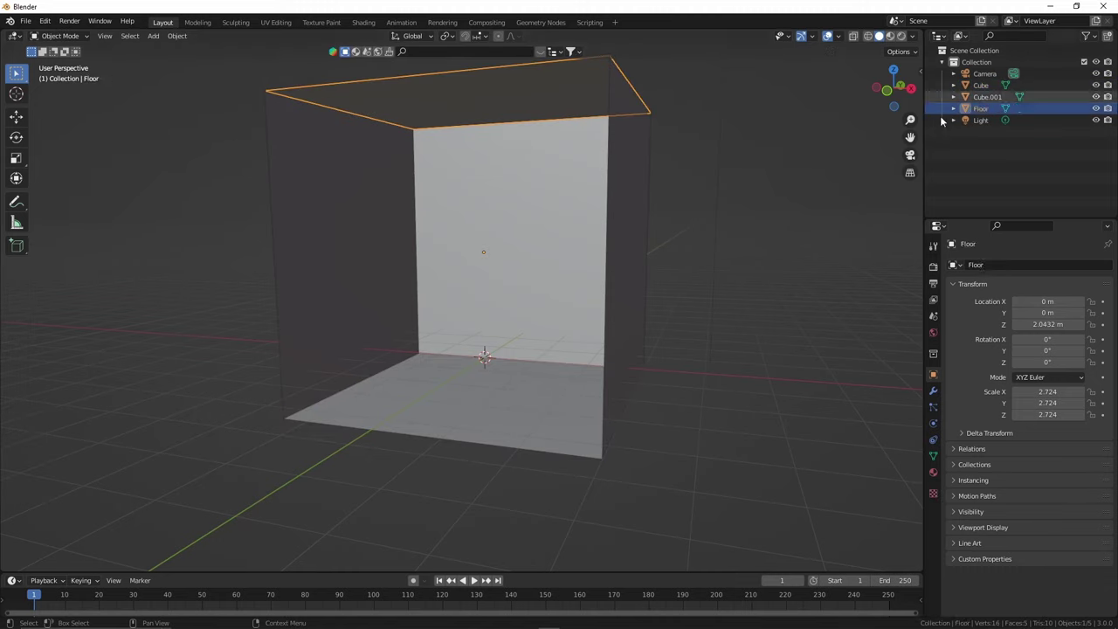
click(198, 127)
- Box-select the room parts, squash them to Z scale 1.742, and move them to Z 1.7626 m
scroll(237, 116, down, 2)
drag(241, 110, 611, 405)
key(s)
key(z)
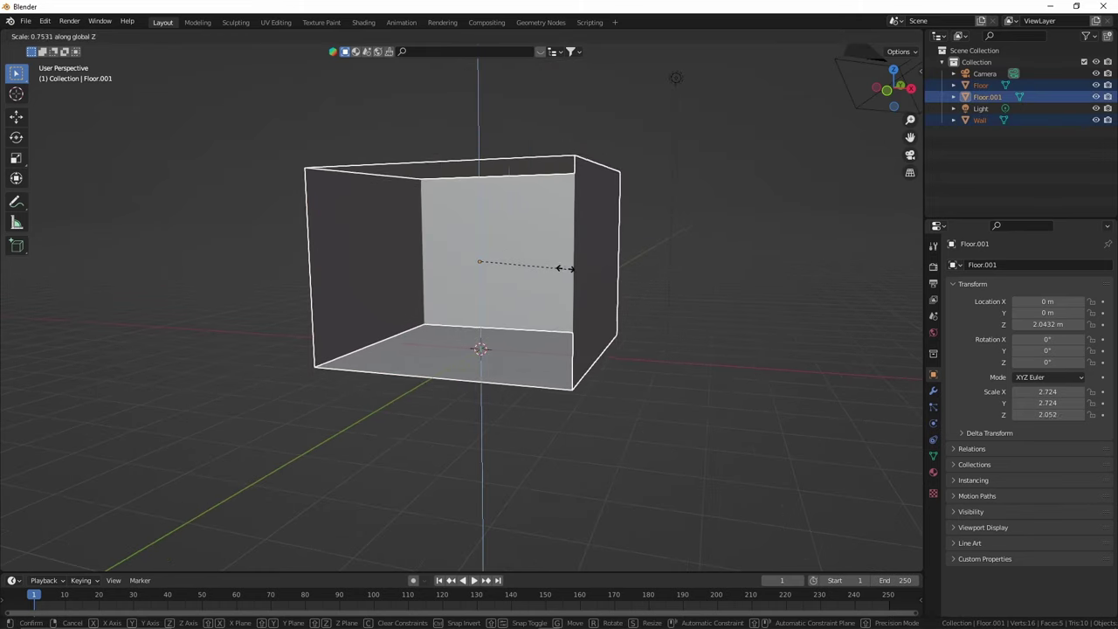
click(553, 262)
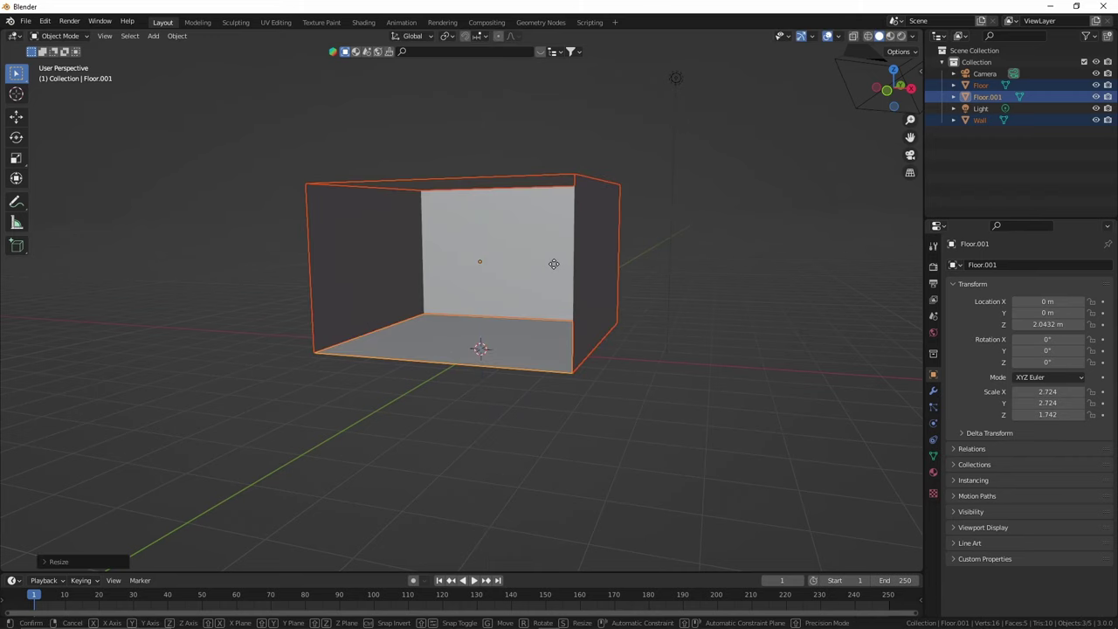
key(g)
key(z)
click(555, 281)
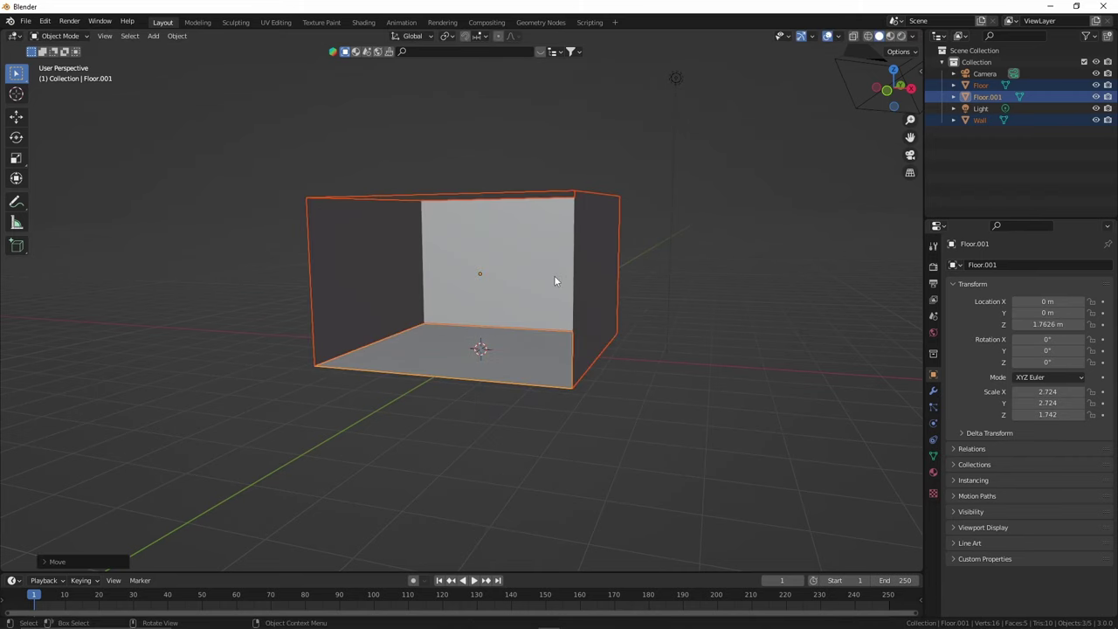
- Deselect and orbit to a frontal view framing the wider, shorter room
click(609, 459)
middle_drag(594, 444, 556, 398)
scroll(556, 398, up, 2)
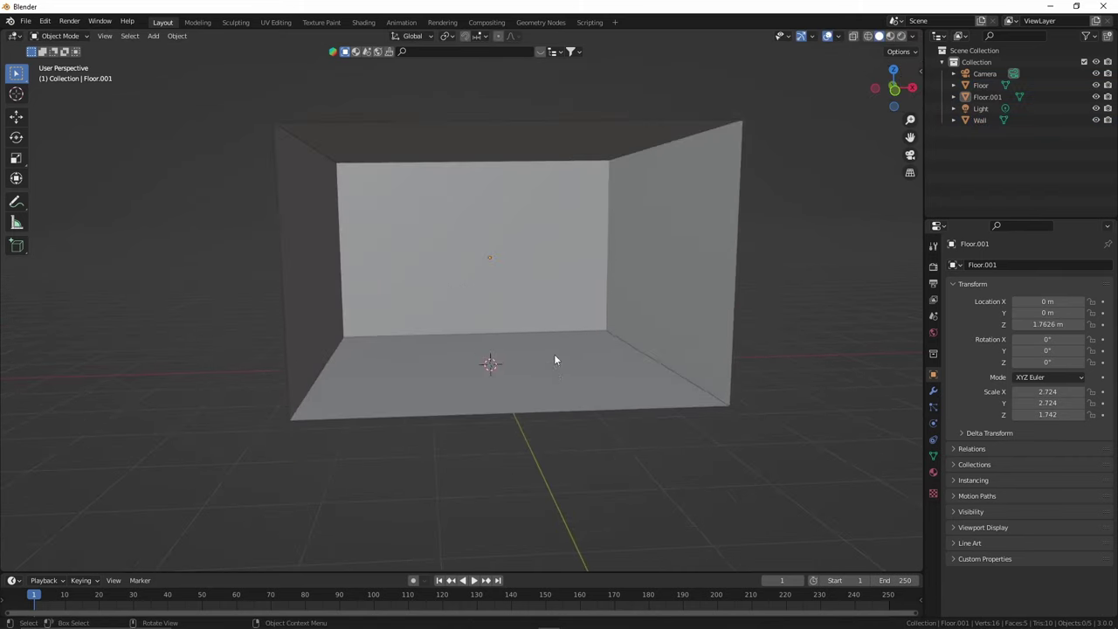
shift+middle_drag(550, 343, 484, 352)
scroll(481, 347, down, 5)
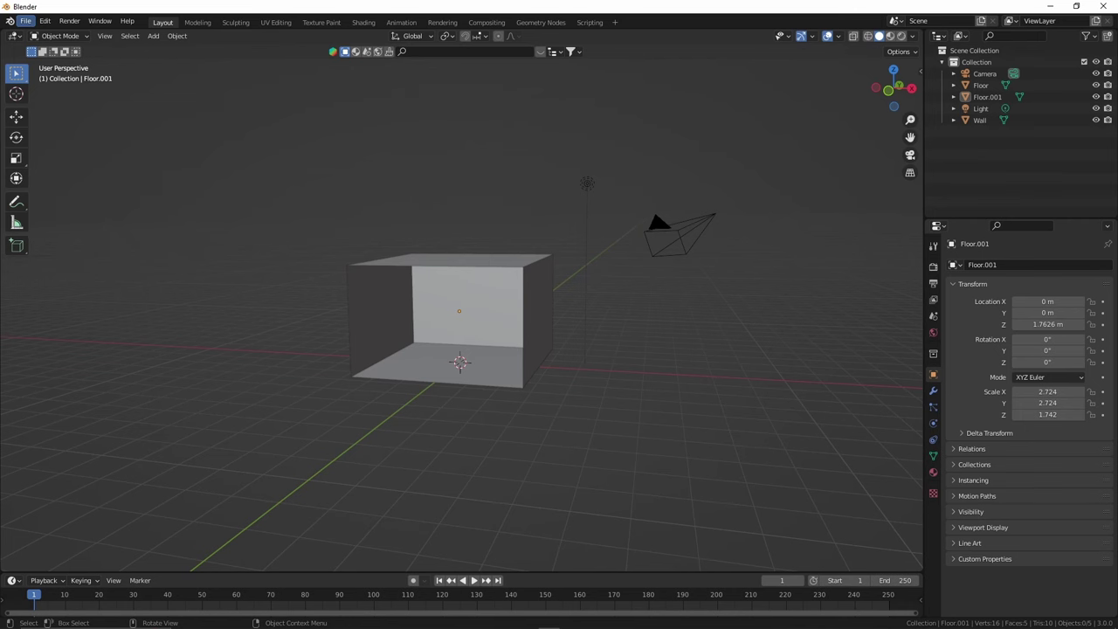
click(61, 35)
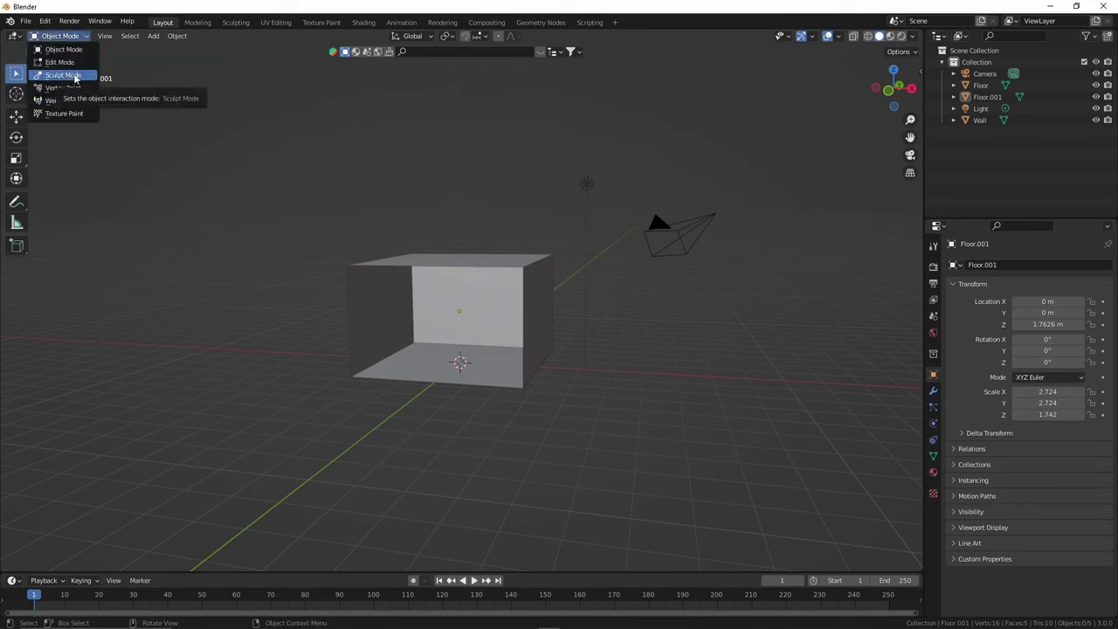
- Append from adj_bsmsh_free_v1.0.blend in the adjustable-humanoid-basemesh folder, choosing Object > Cube.001
click(26, 21)
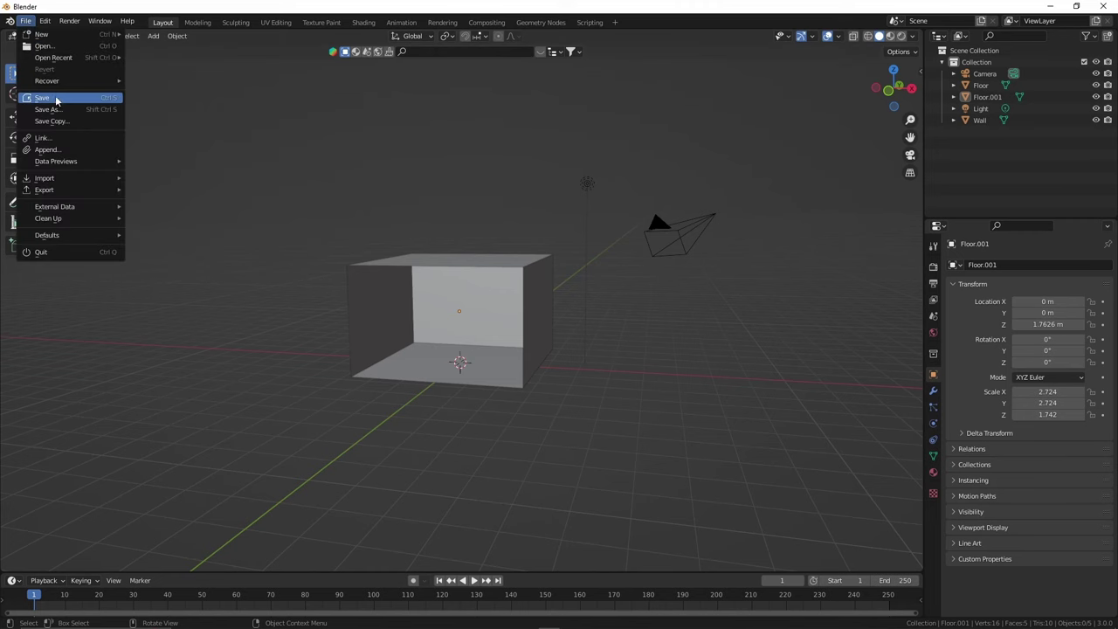
click(64, 152)
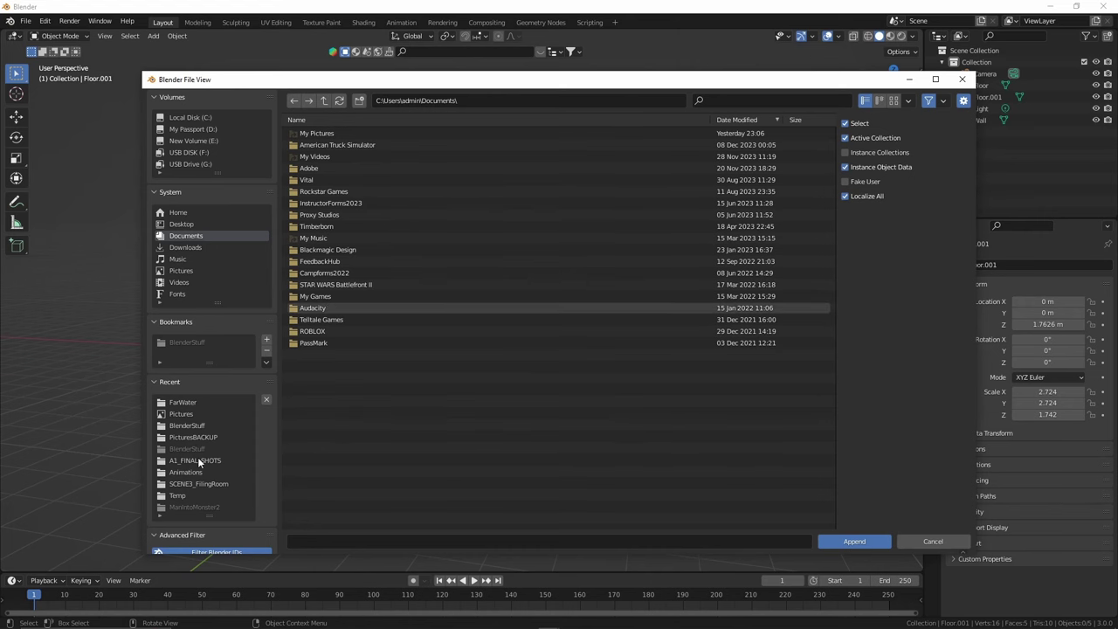
click(198, 426)
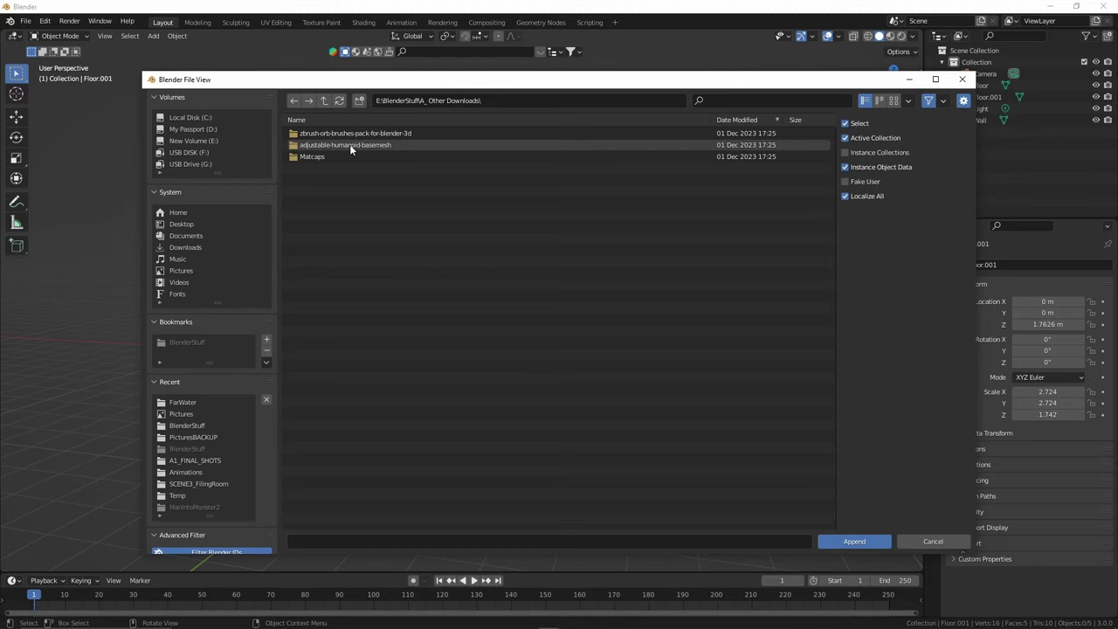
double_click(350, 144)
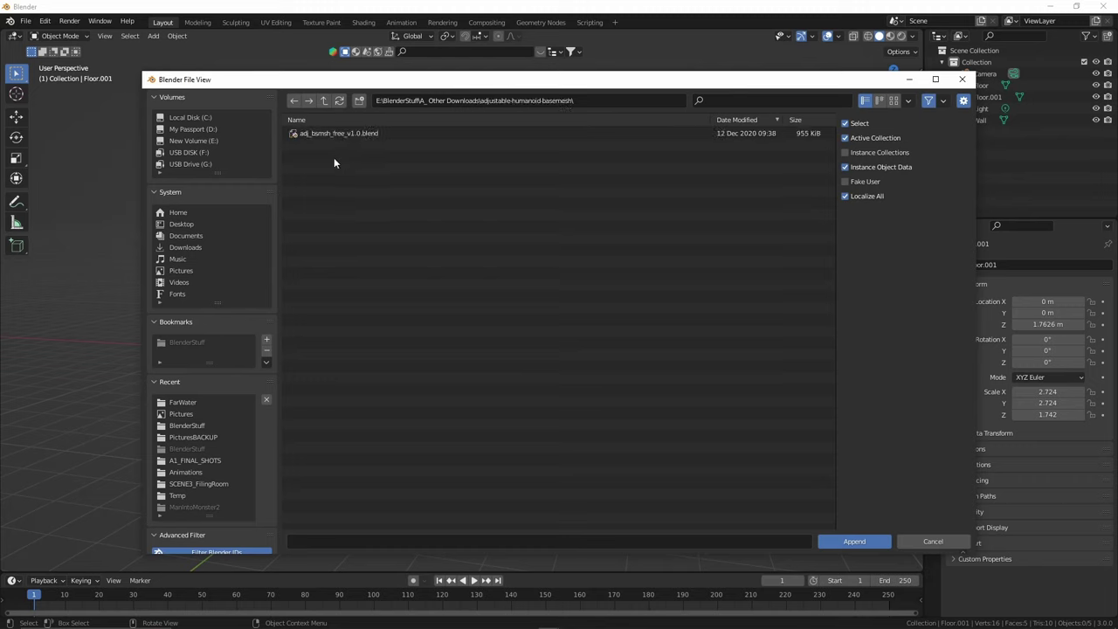
double_click(352, 133)
double_click(323, 214)
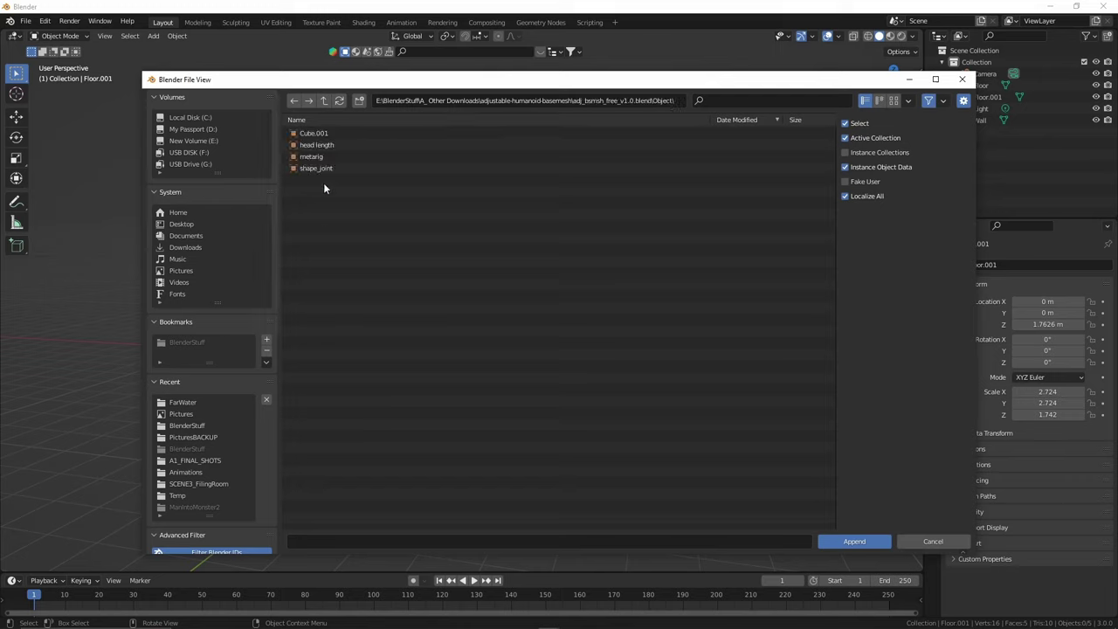
click(325, 134)
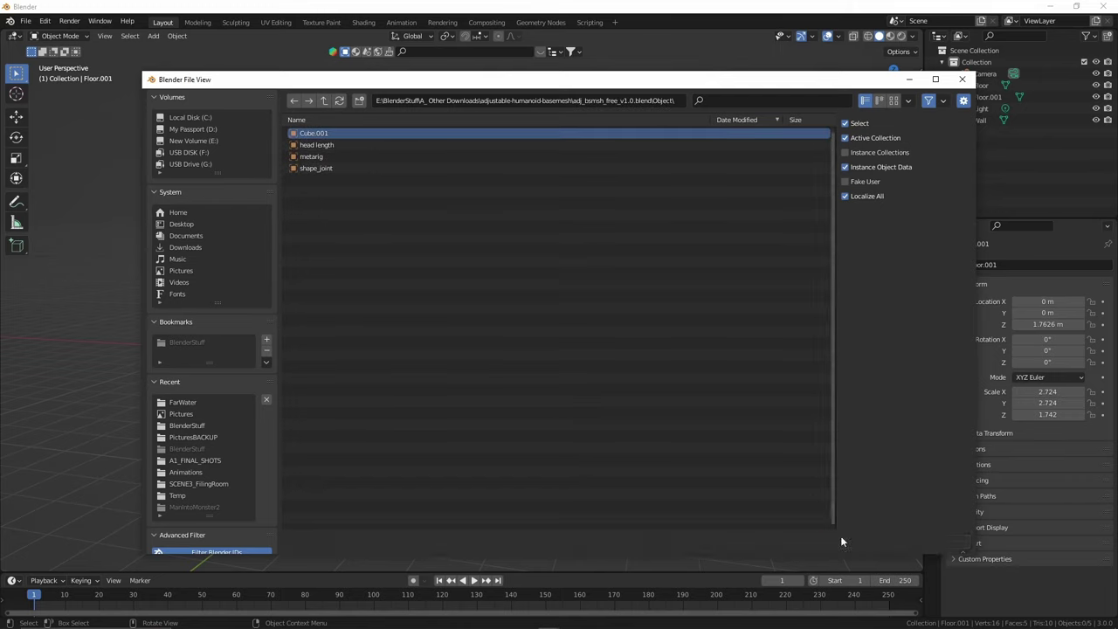
- Append the humanoid into the room and scale the selected character larger
click(841, 540)
scroll(433, 337, up, 4)
click(458, 316)
middle_drag(457, 316, 478, 345)
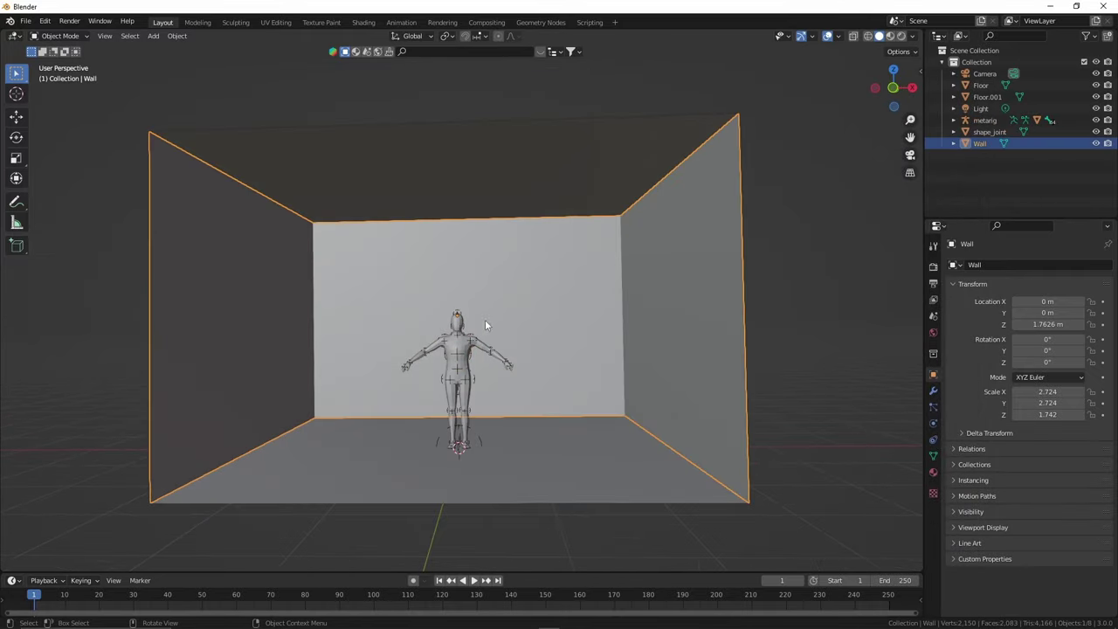
click(460, 353)
key(s)
click(478, 346)
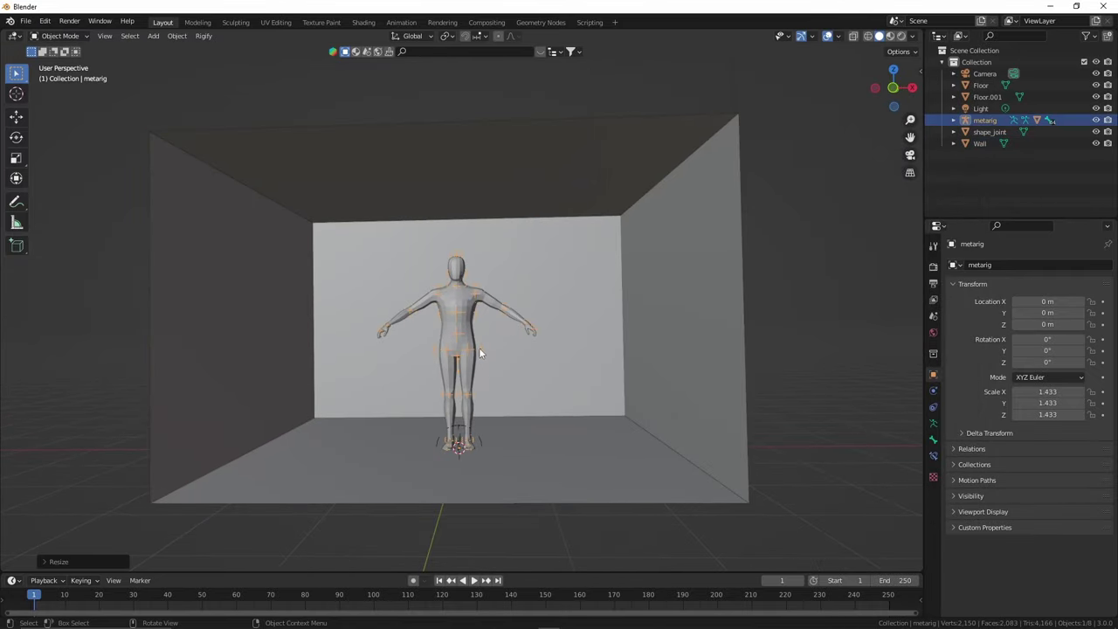
- Delete the metarig and shape_joint armatures, then scale Cube.001 up about 1.5 times
key(Delete)
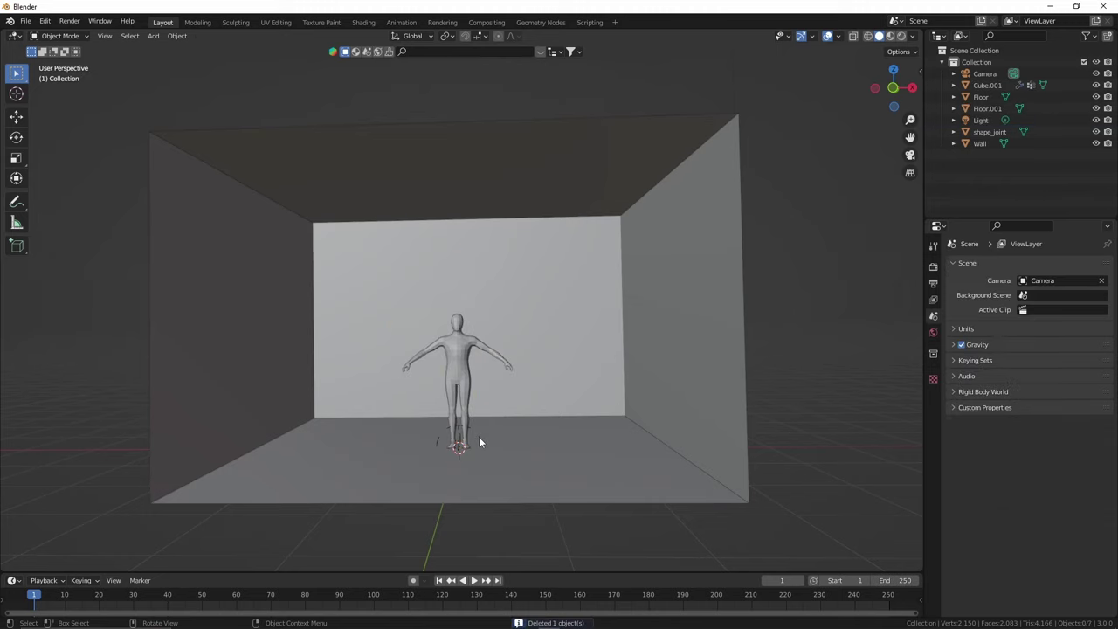
click(478, 443)
key(Delete)
click(461, 397)
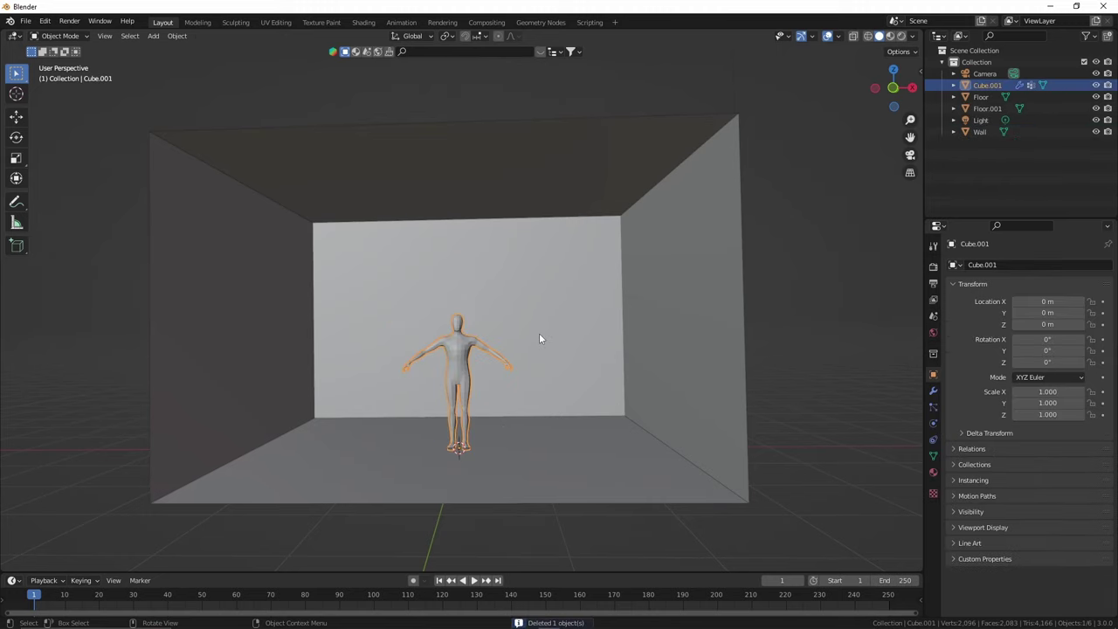
key(s)
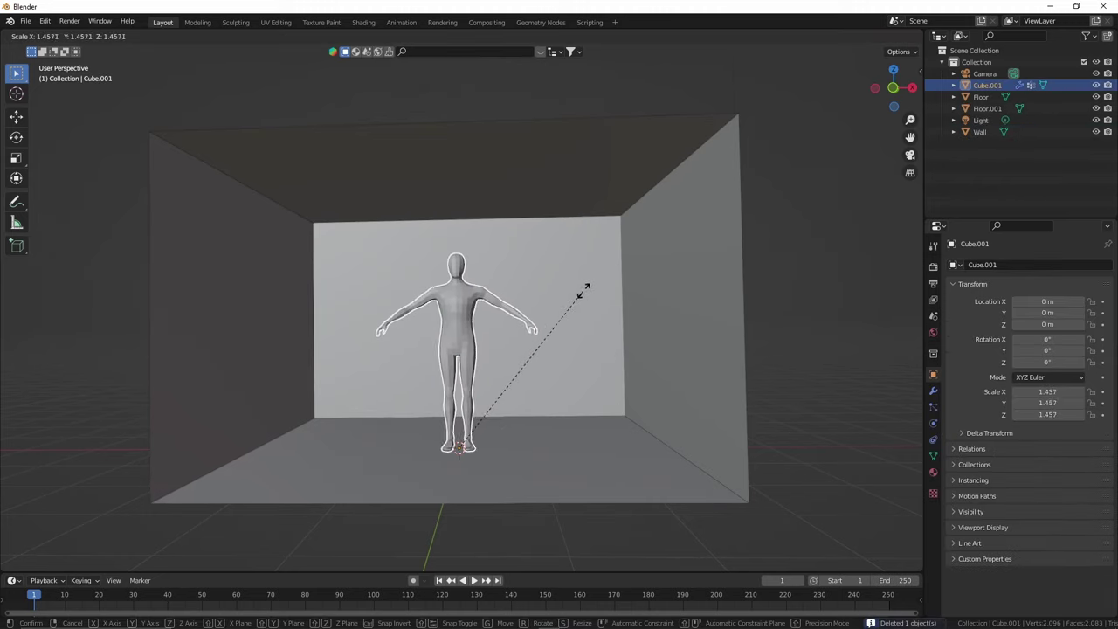
click(588, 288)
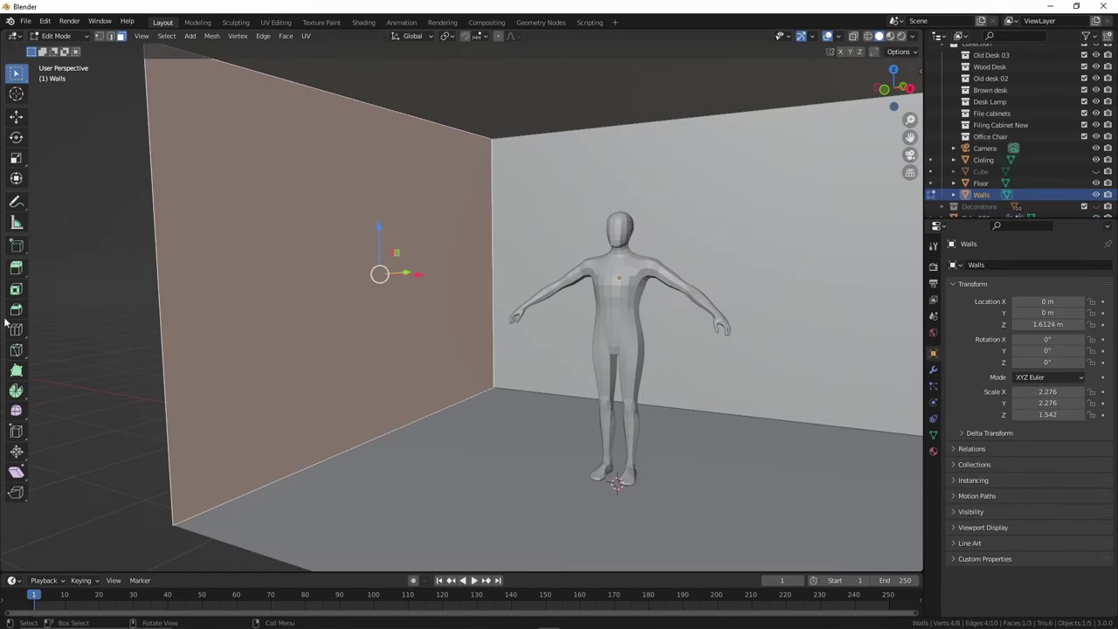
- Loop-cut the walls, resize the window faces, and delete them to open two windows
key(ctrl+r)
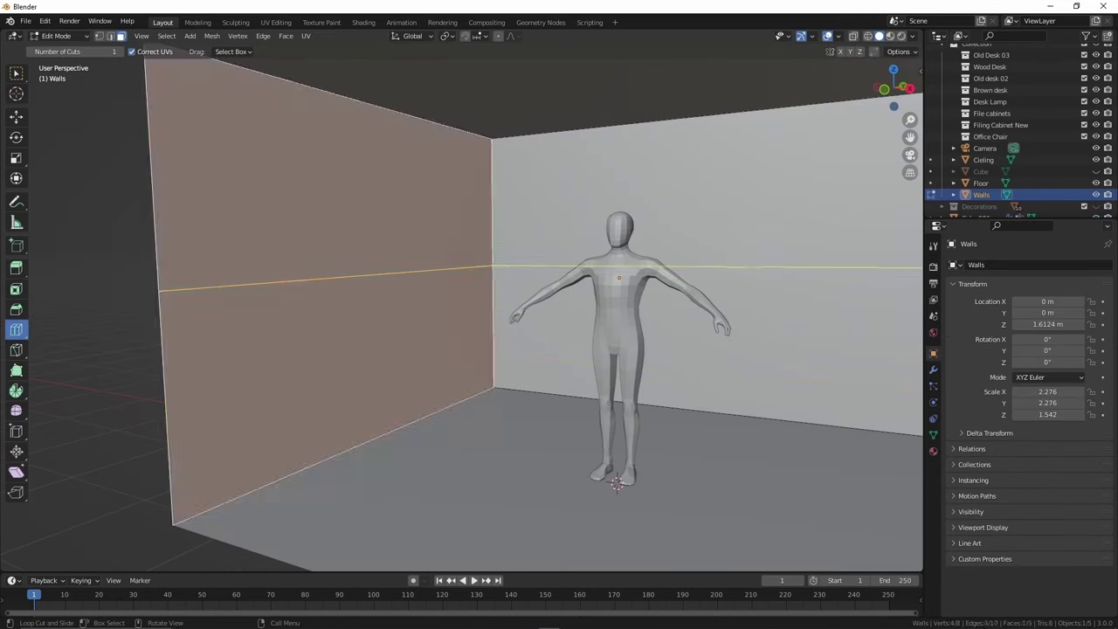
click(174, 324)
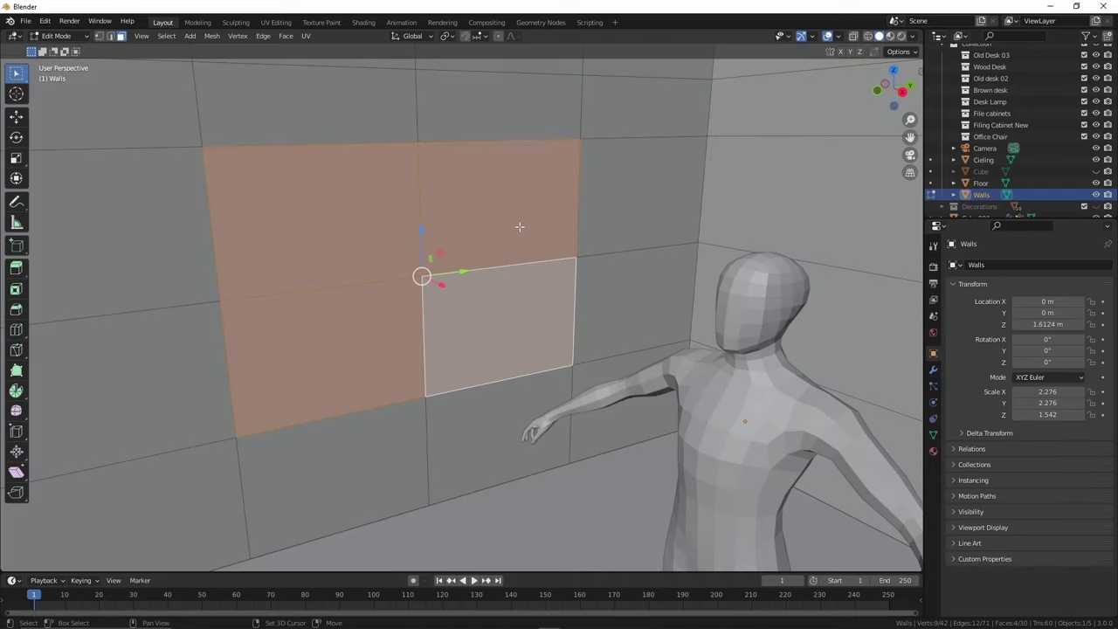
key(s)
click(513, 230)
key(s)
key(x)
key(Escape)
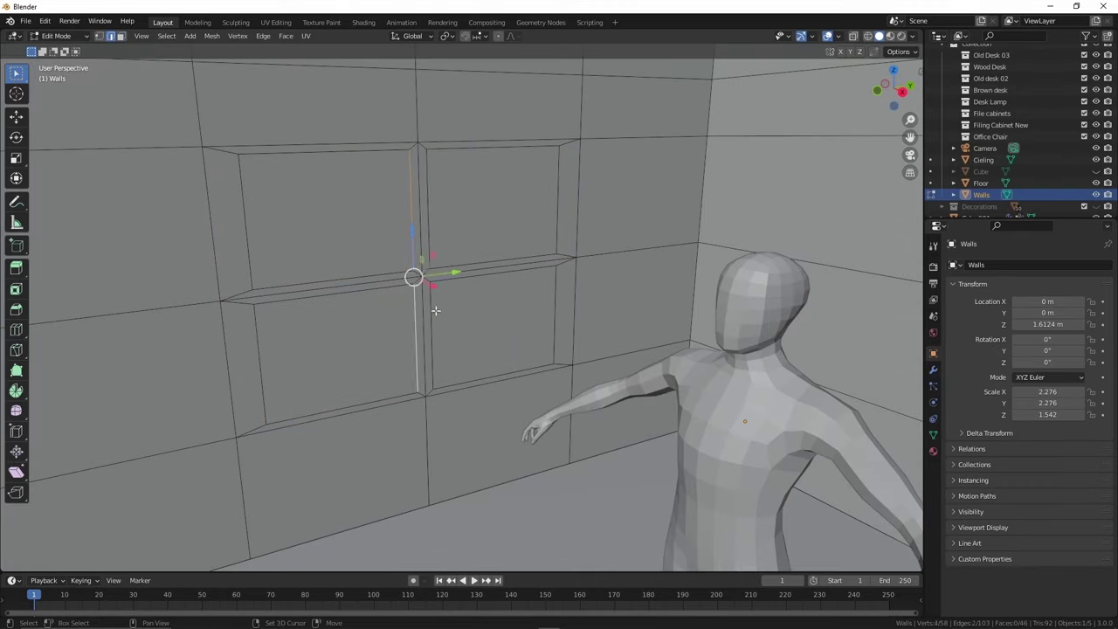
key(s)
key(y)
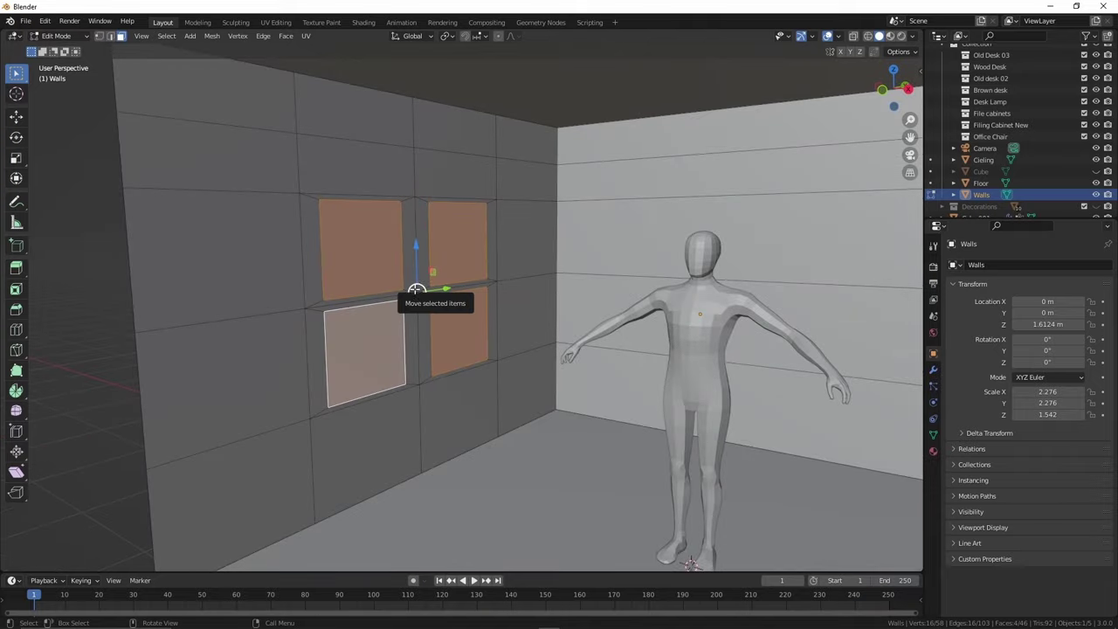
key(x)
click(359, 295)
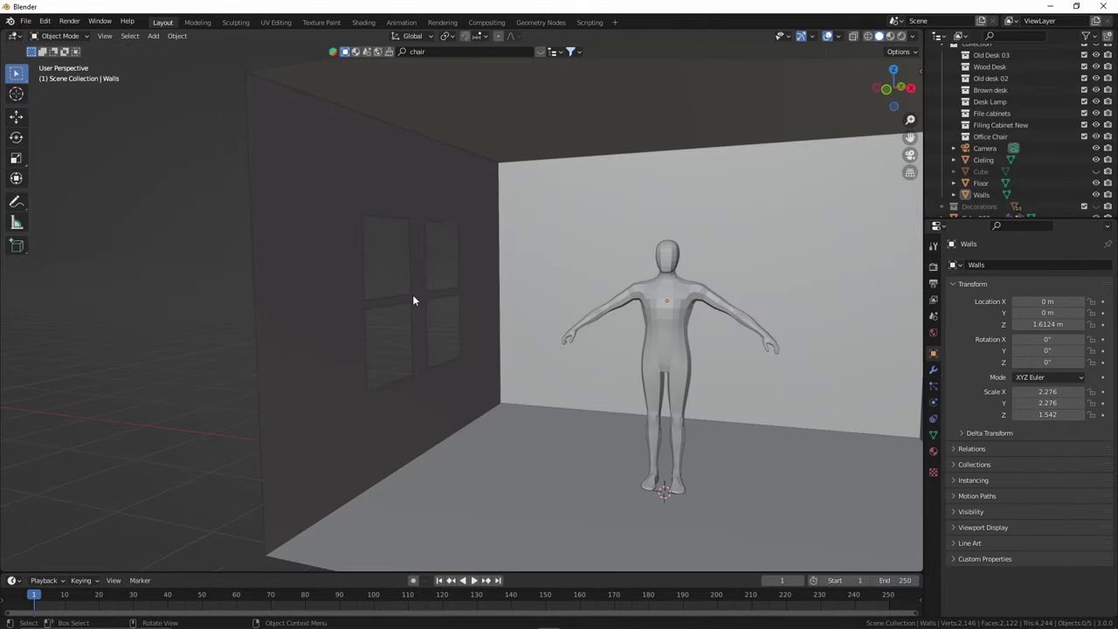
- Extrude the top and bottom wall strips along normals into protruding trim
click(406, 188)
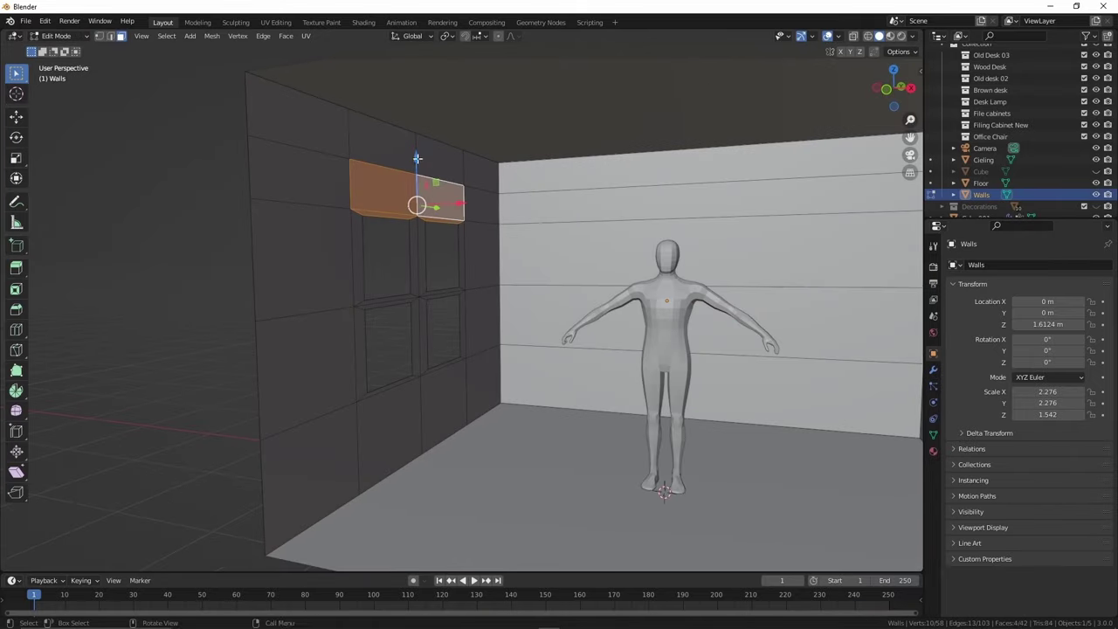
alt+click(319, 184)
key(g)
key(z)
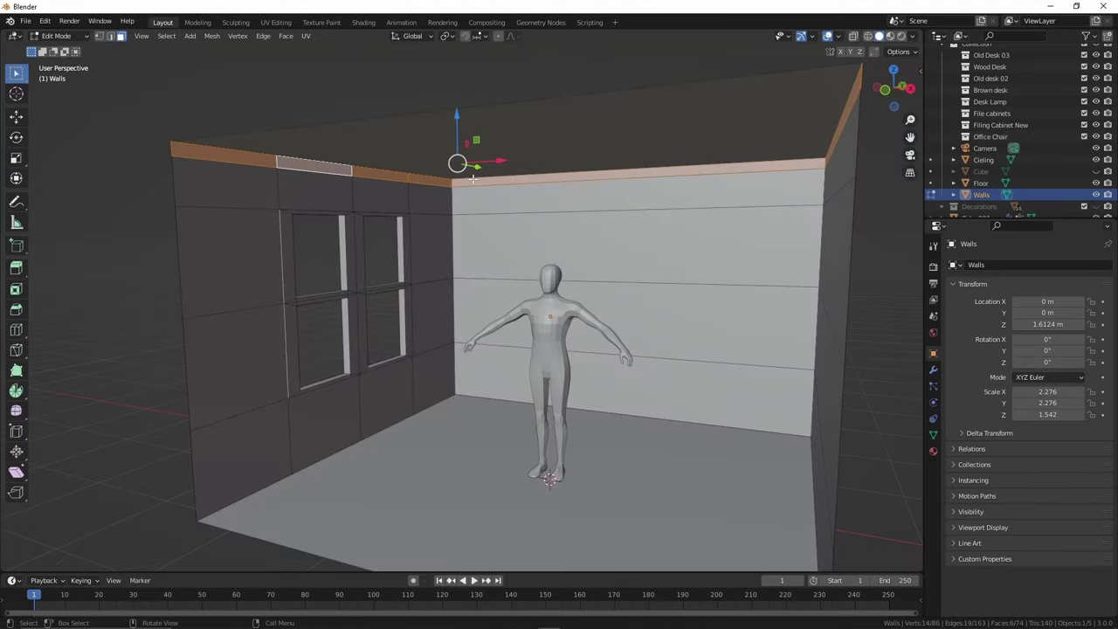
click(16, 268)
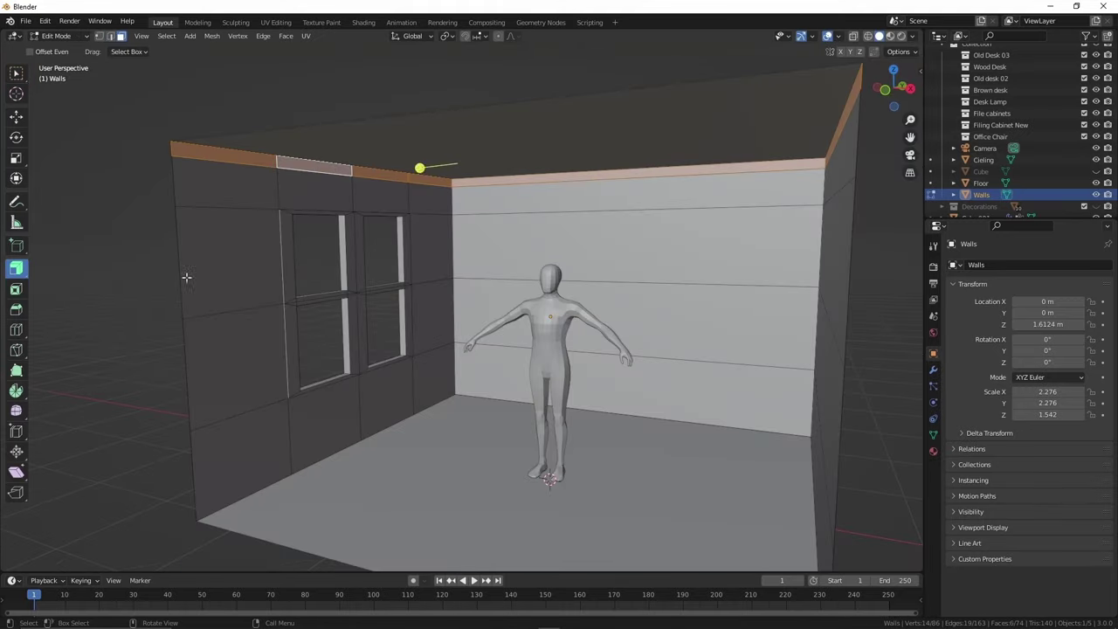
drag(419, 164, 401, 159)
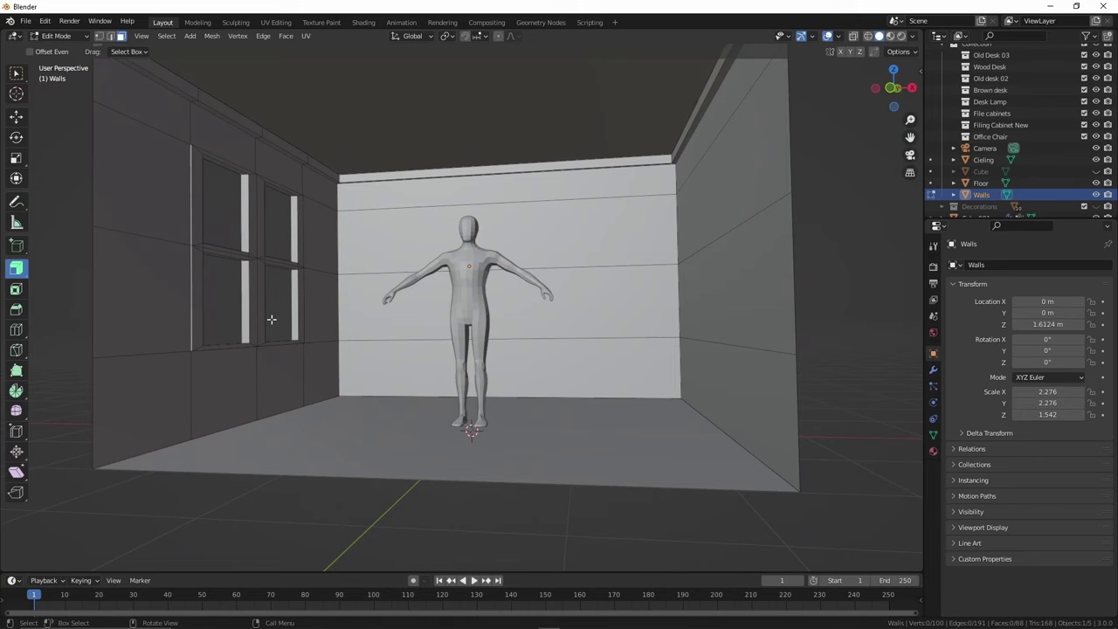
click(16, 329)
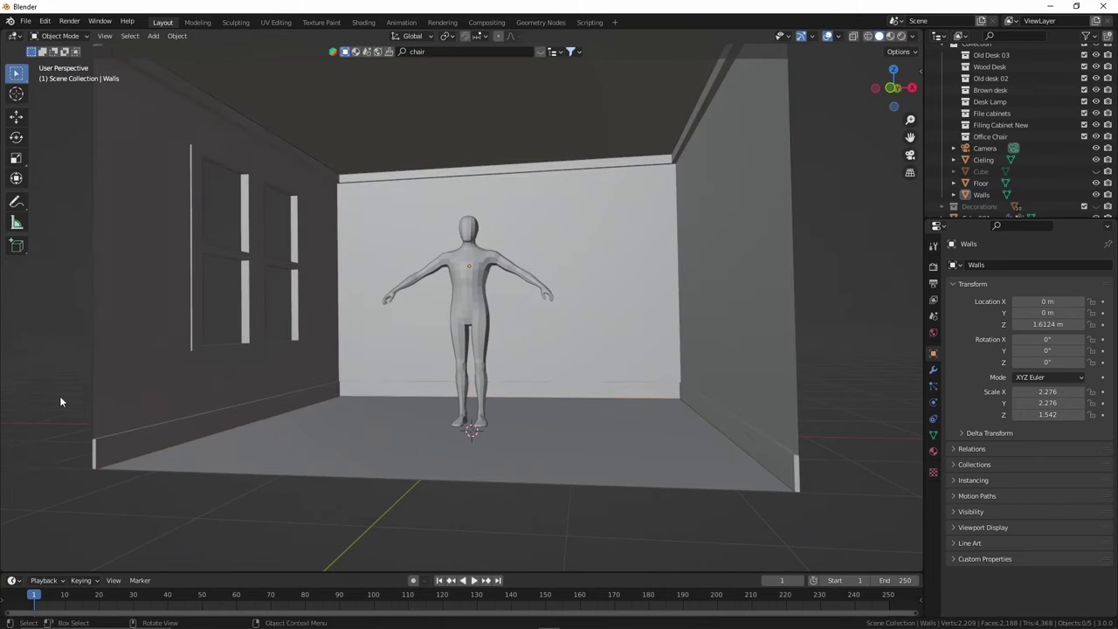
scroll(534, 274, down, 4)
- Isolate the Walls object and tint the world background dark teal
click(538, 291)
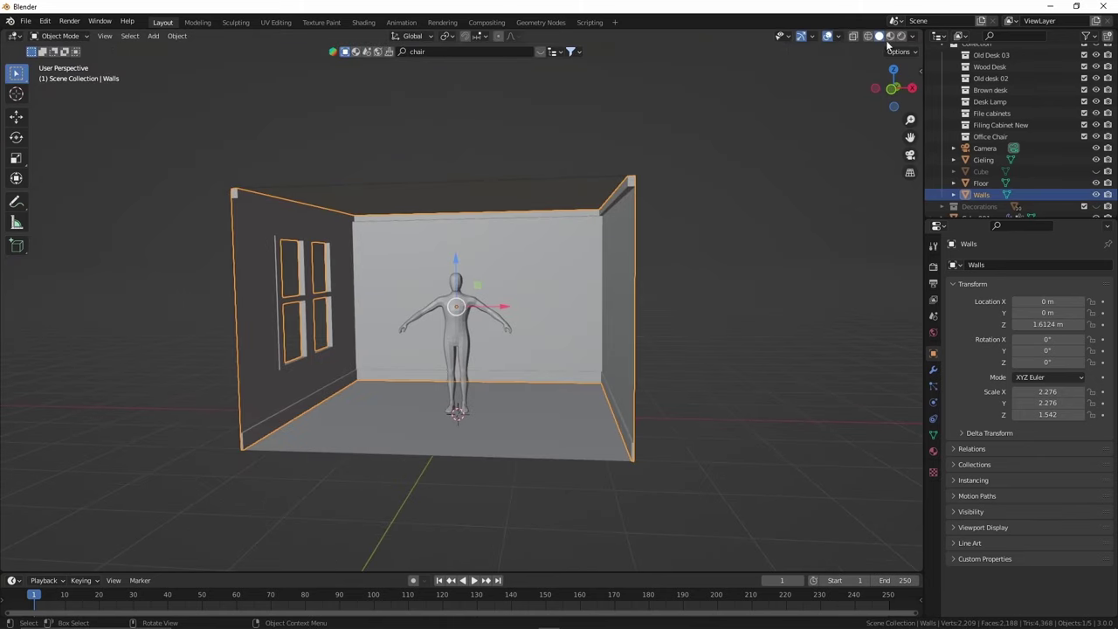
key(KP_Divide)
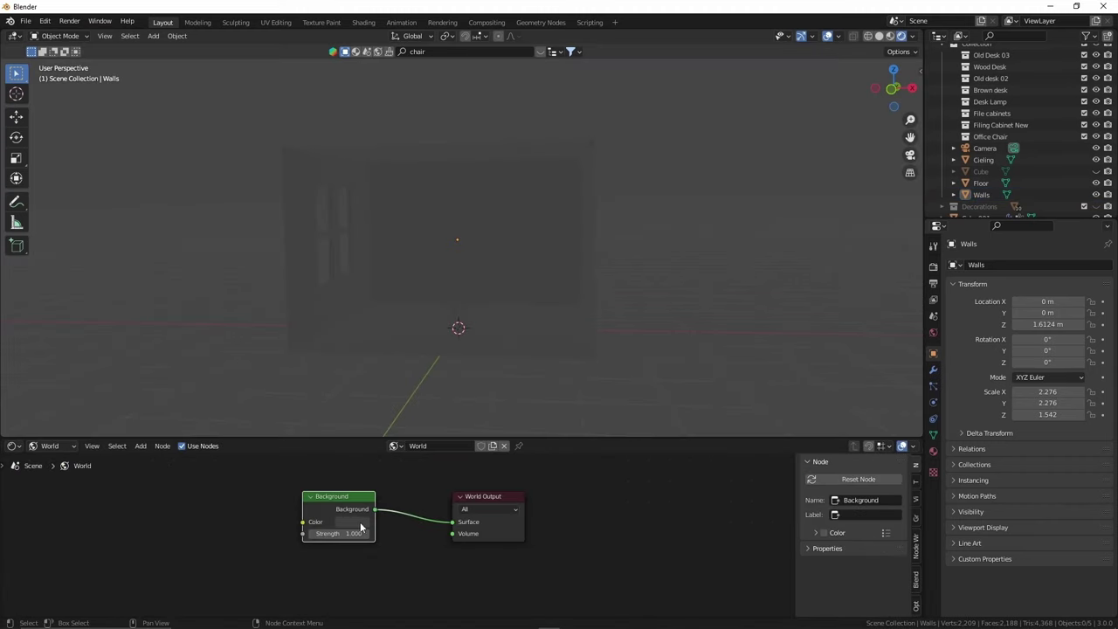
click(360, 522)
drag(375, 397, 425, 429)
- Add a sun light above the room, angle it, and switch to rendered view
key(shift+a)
mouse_move(236, 490)
click(341, 508)
key(g)
click(212, 114)
key(r)
click(933, 267)
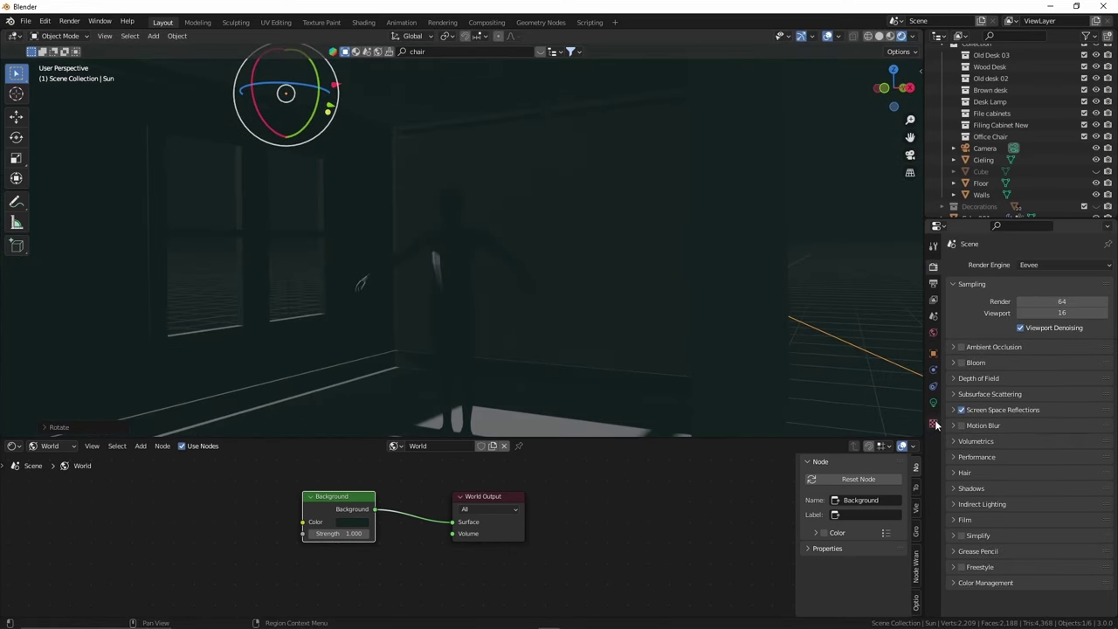
- Append the sky world World.001 from the BlenderStuff blend file and use it for the scene
key(shift+F1)
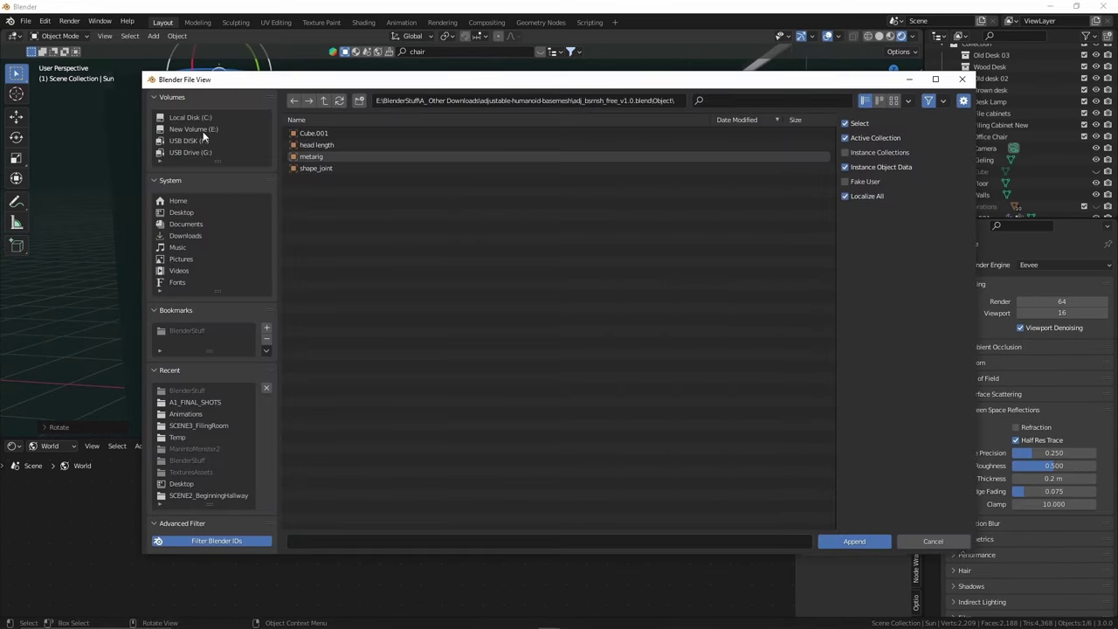
click(199, 495)
click(194, 129)
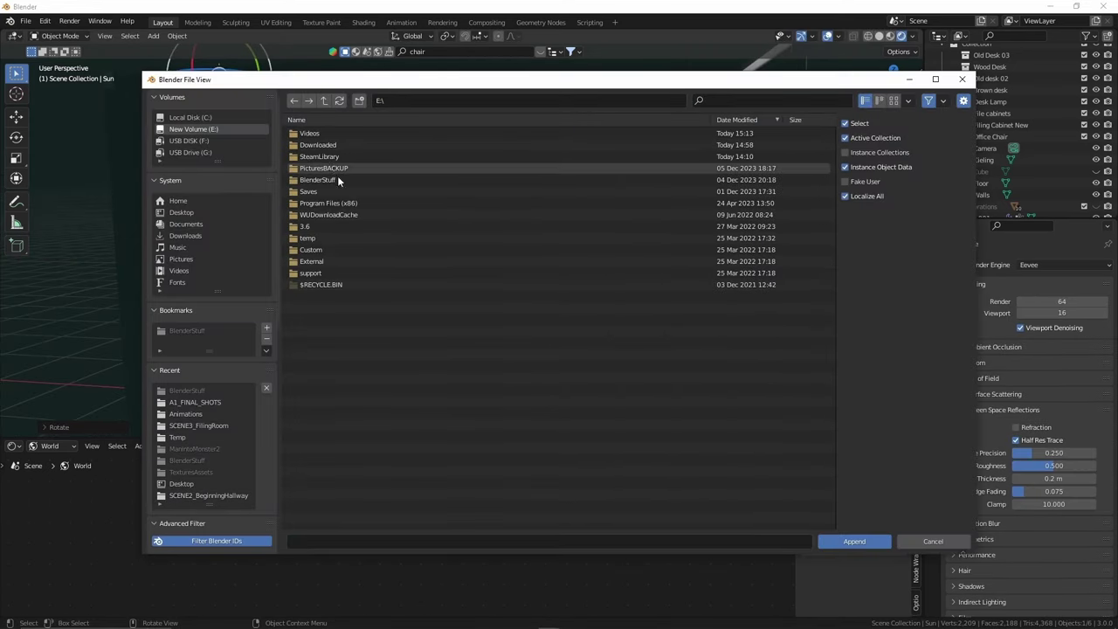
double_click(319, 174)
double_click(337, 403)
double_click(328, 298)
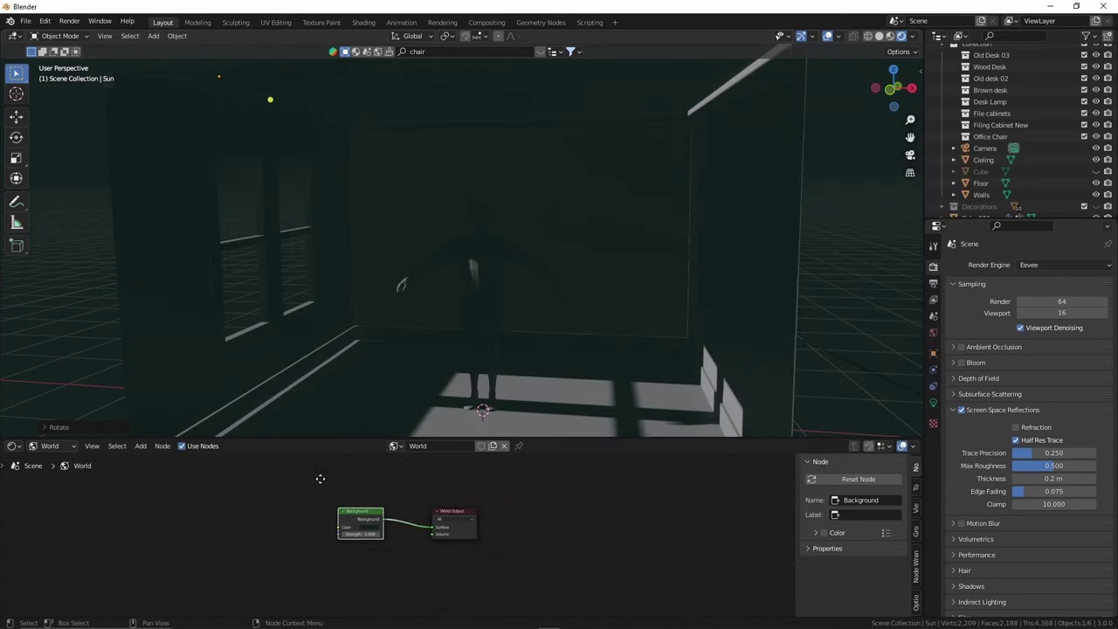
click(393, 446)
click(429, 472)
click(197, 539)
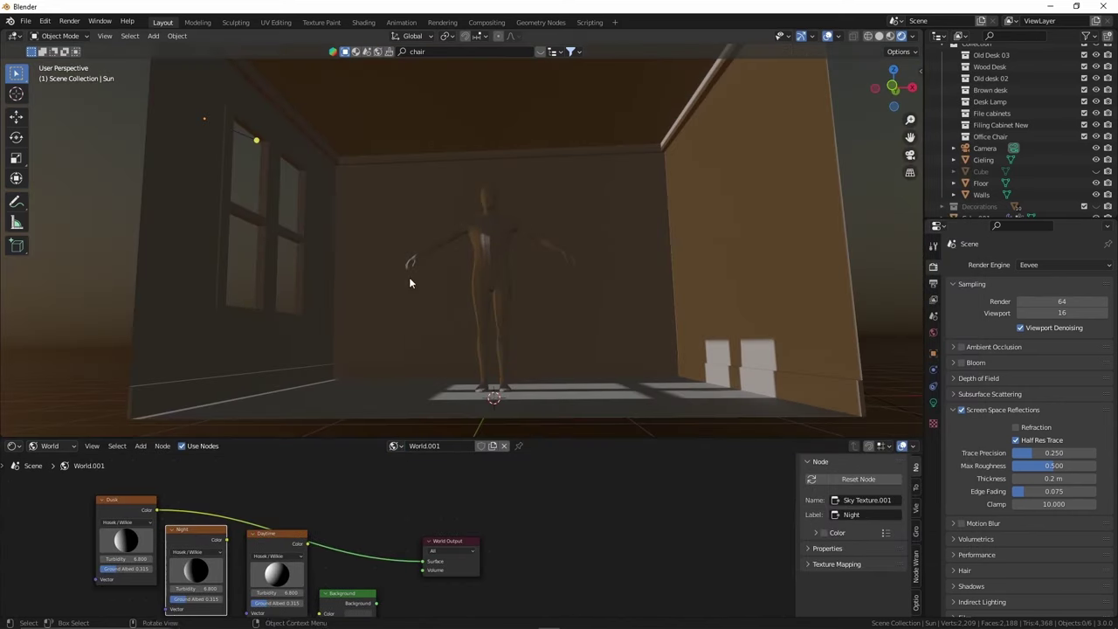
- Give the sun a warm colour and Strength 8, and rename the trim object Molding
middle_drag(412, 278, 489, 288)
scroll(149, 534, up, 3)
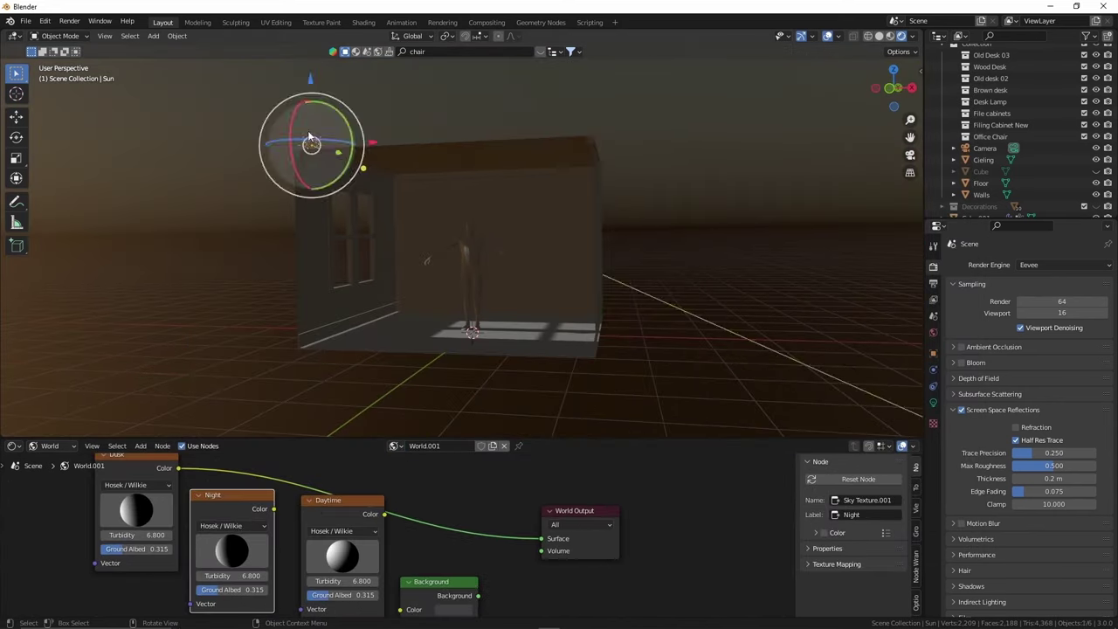
click(933, 403)
click(1053, 332)
click(1040, 344)
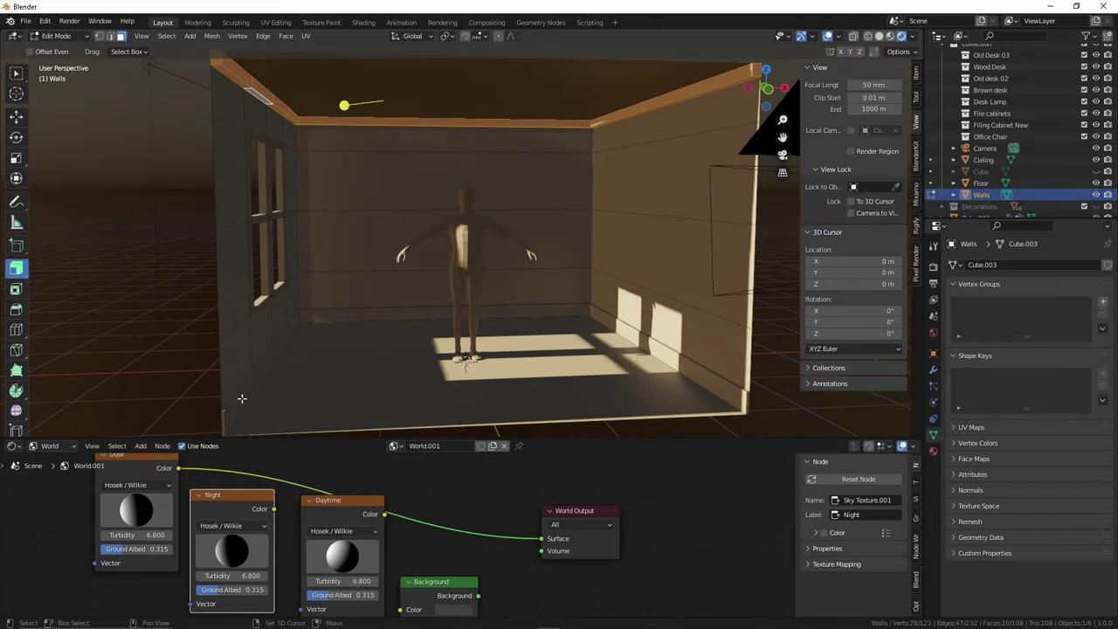
double_click(987, 177)
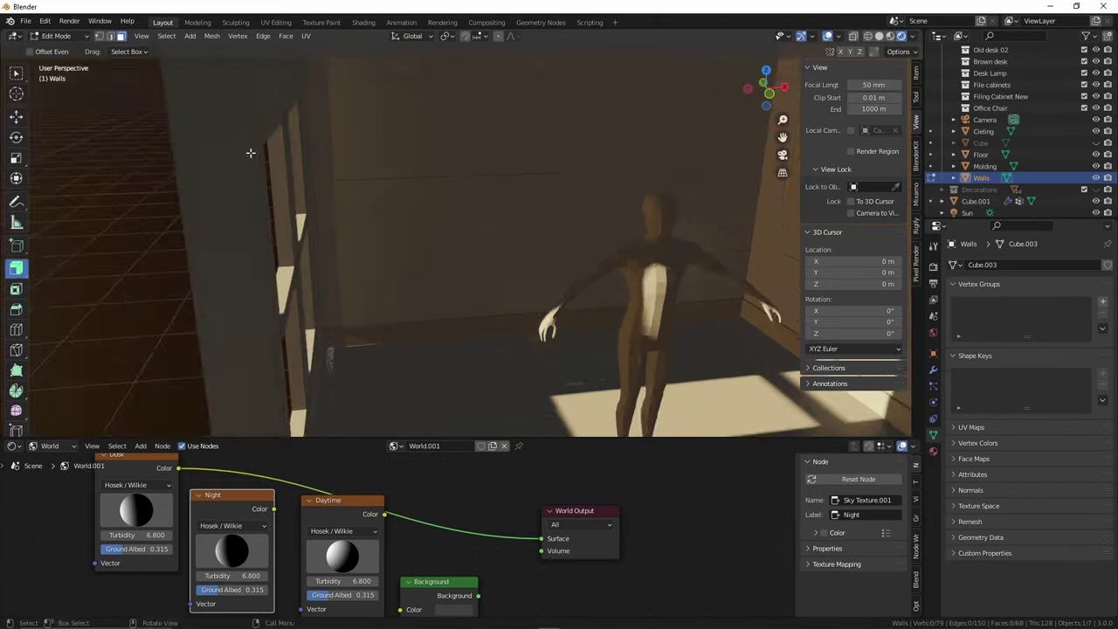
scroll(499, 284, up, 4)
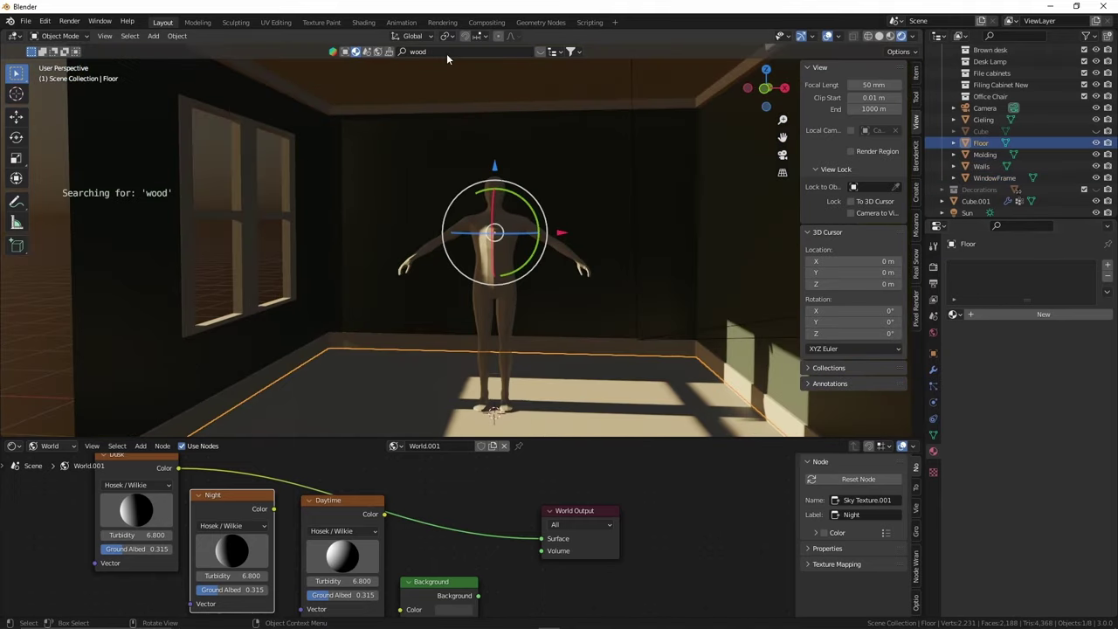
- Apply a wood material to the floor and rescale its planks
mouse_move(371, 131)
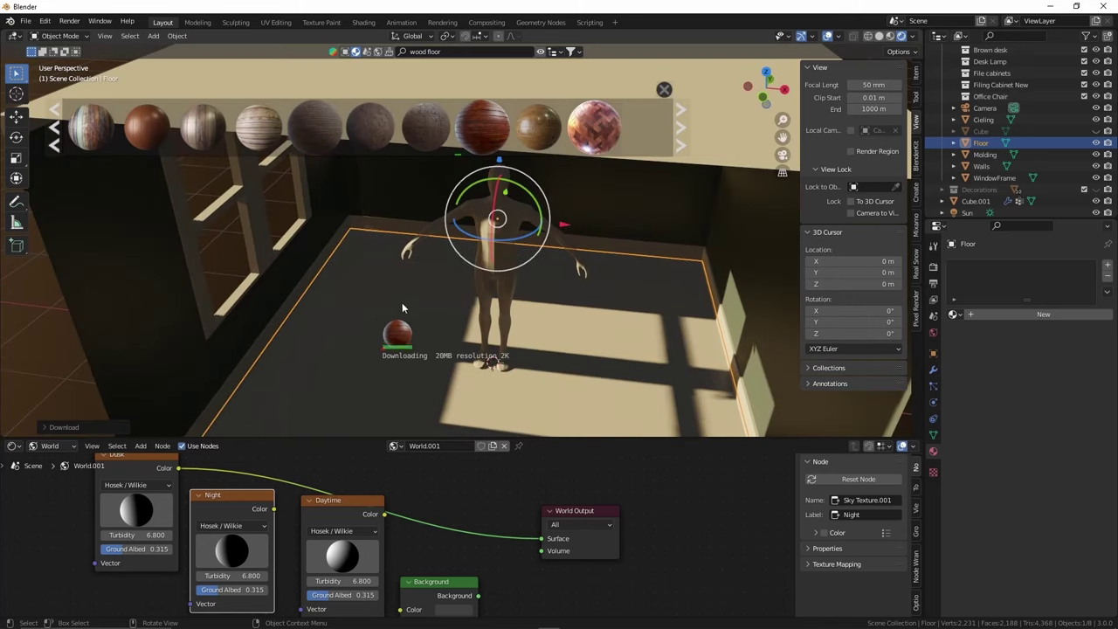
click(44, 445)
click(56, 468)
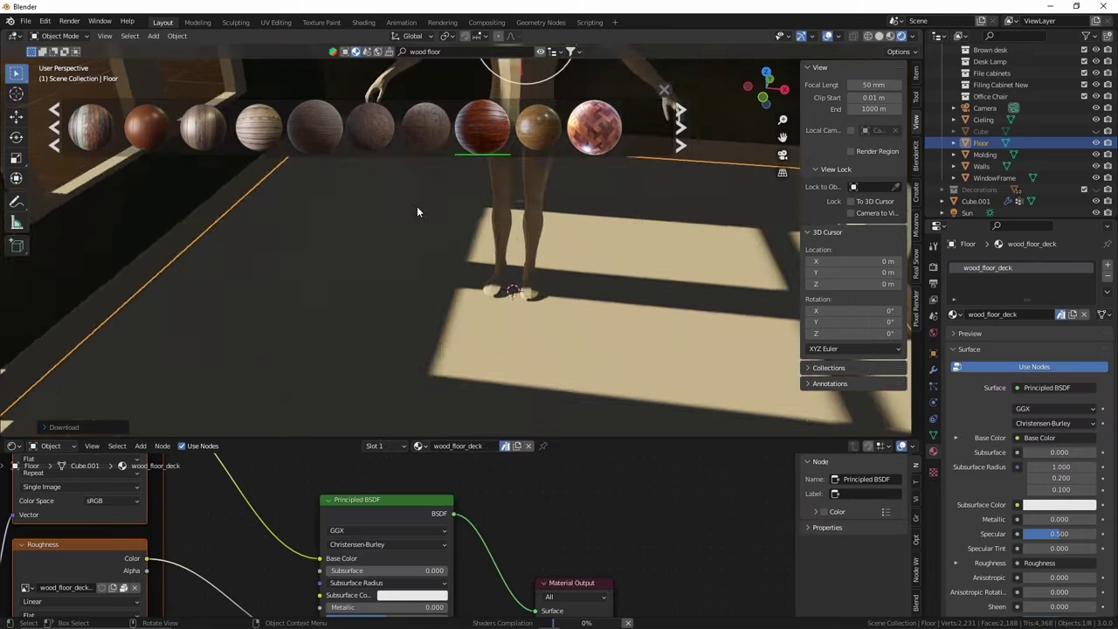
middle_drag(416, 206, 512, 337)
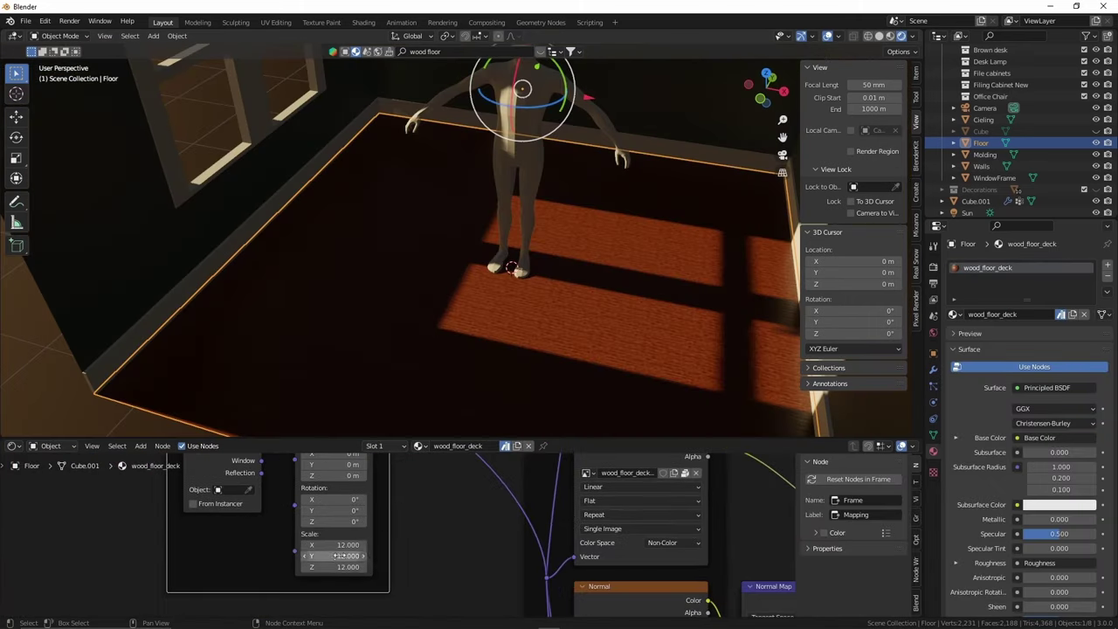
drag(337, 545, 343, 545)
- Rotate the Sun lamp about 23° to change the sunlight angle into the office
middle_drag(375, 332, 437, 358)
drag(402, 439, 401, 533)
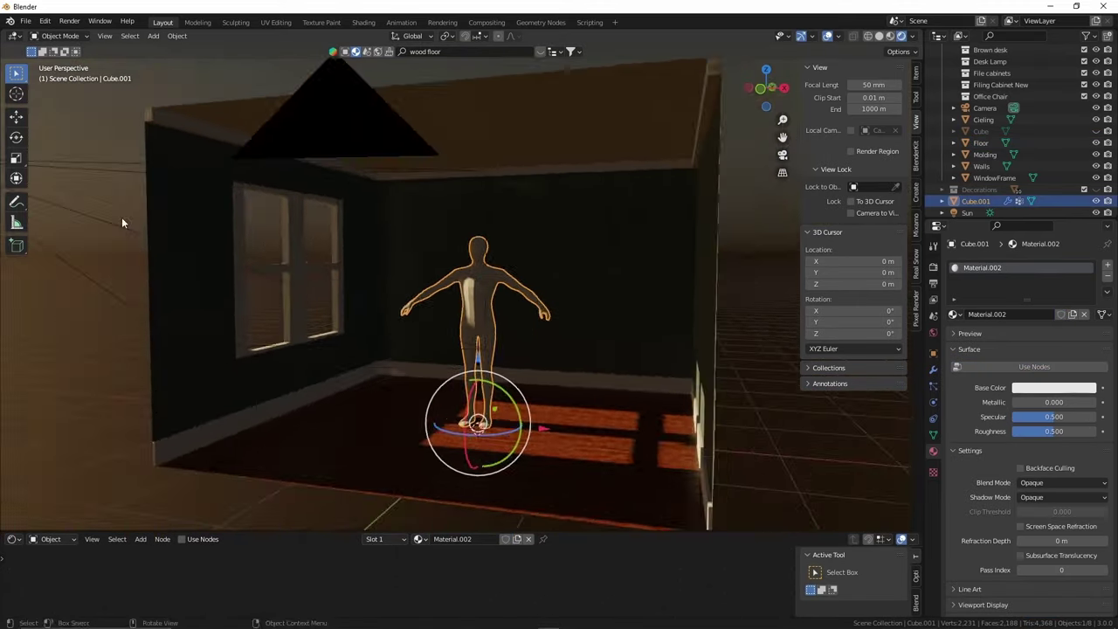
middle_drag(122, 217, 214, 144)
key(r)
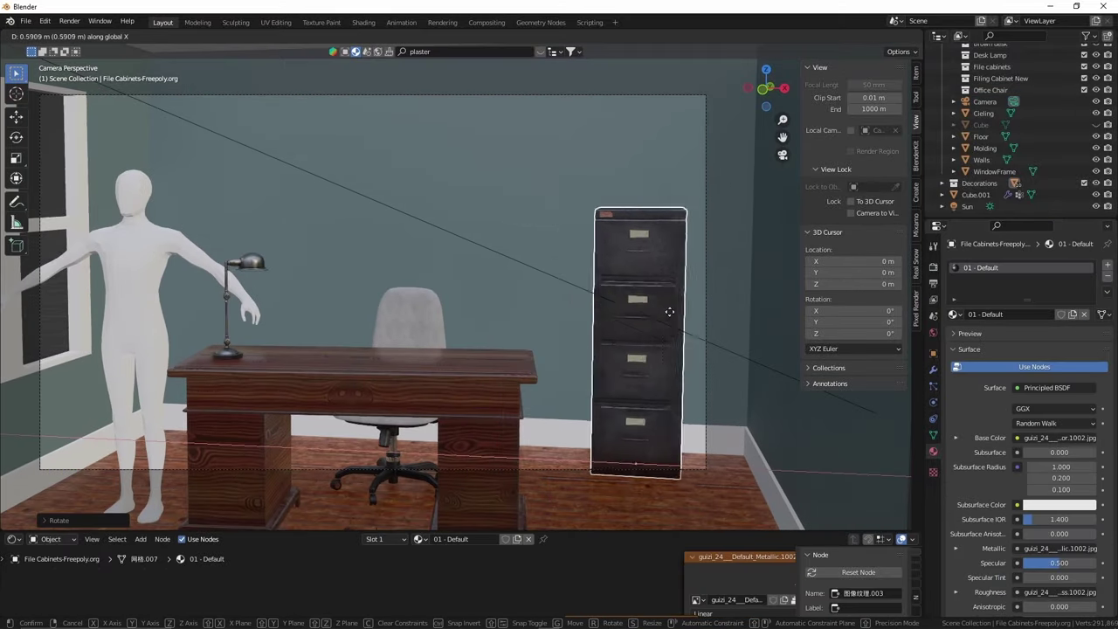
- Duplicate the filing cabinet and slide the copy along X
key(shift+d)
key(x)
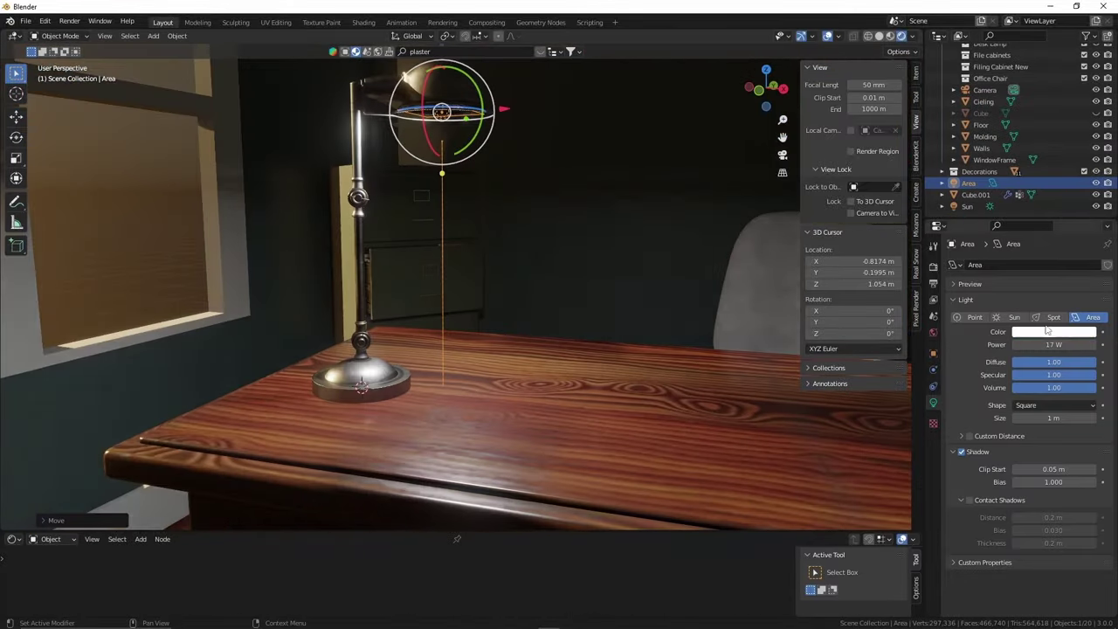
- Give the lamp light a warm colour, trackball-rotate the area light, and render with F12
click(1053, 332)
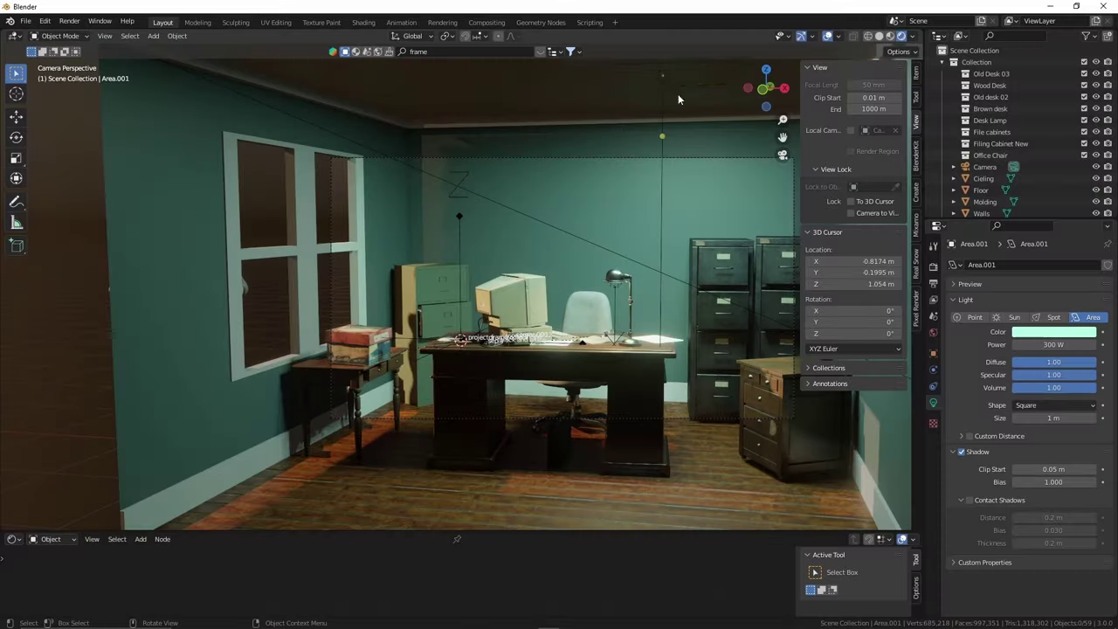
key(r)
key(r)
click(663, 105)
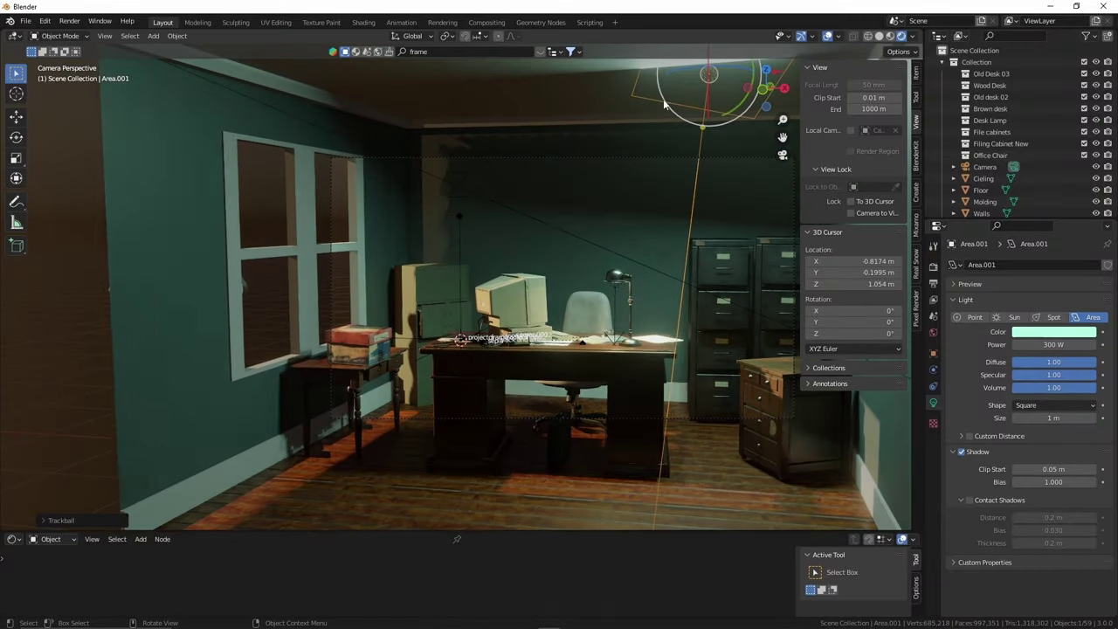
key(F12)
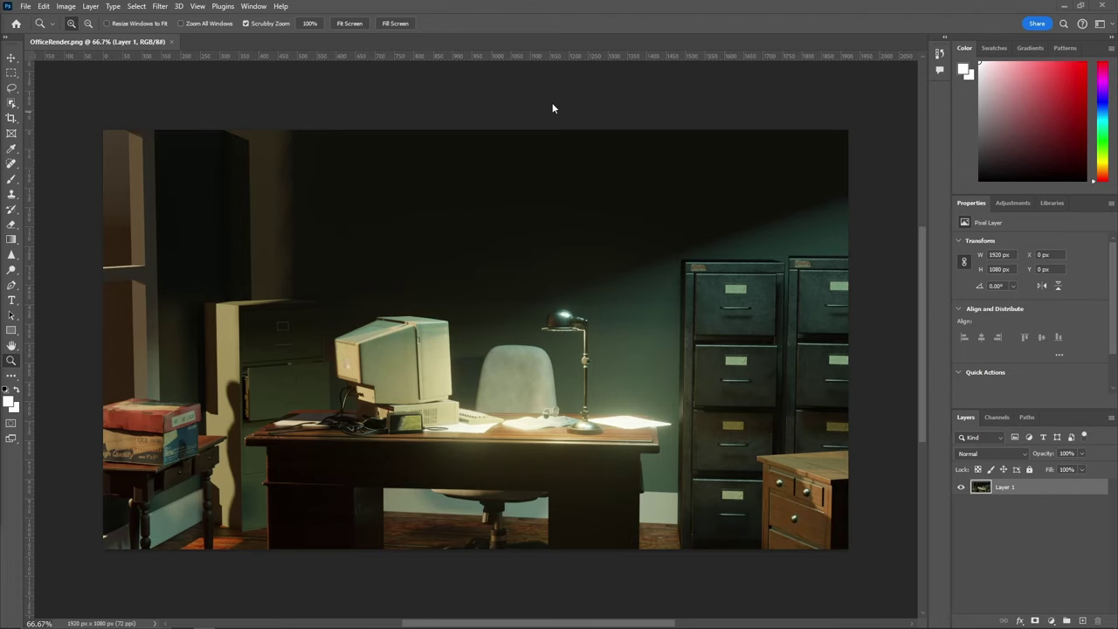
- Apply Filter Gallery Poster Edges with thickness 10, intensity 5, posterization 2
click(161, 7)
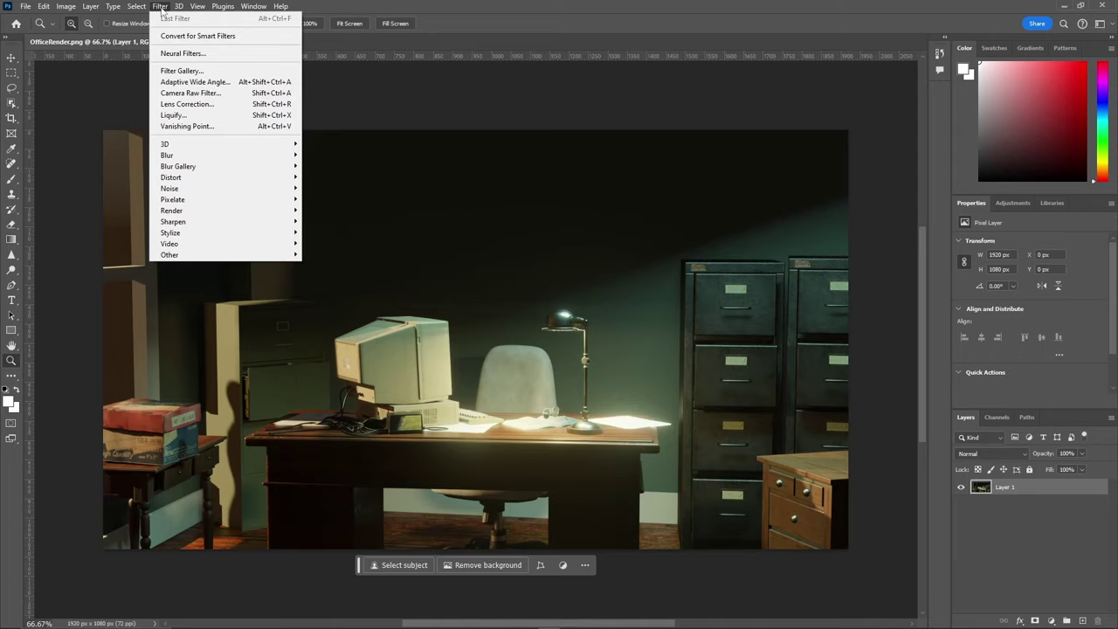
click(198, 71)
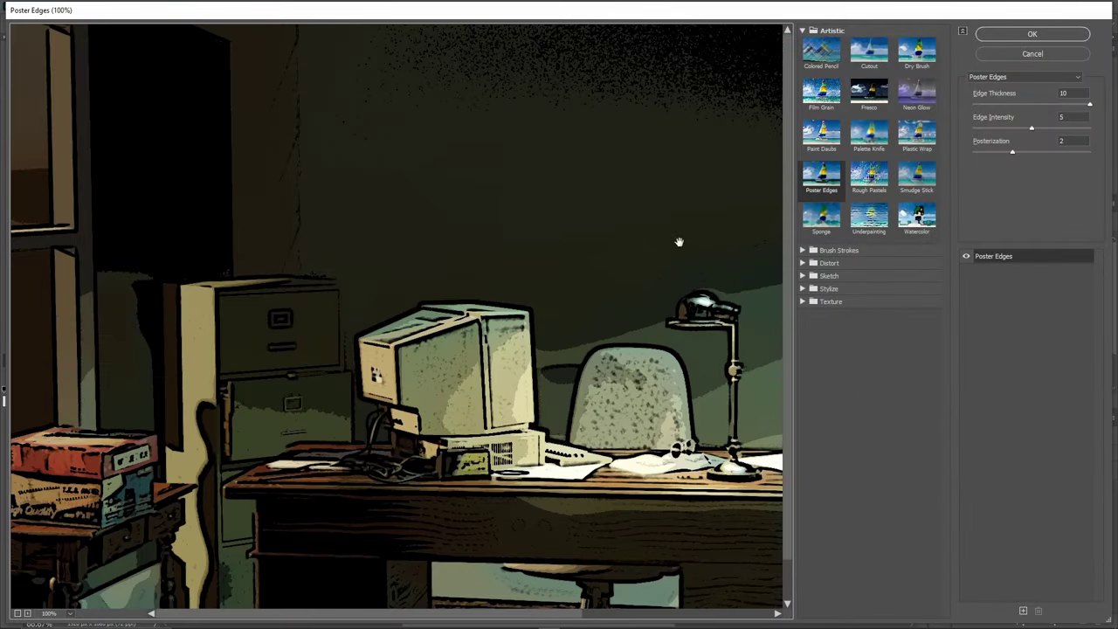
click(17, 614)
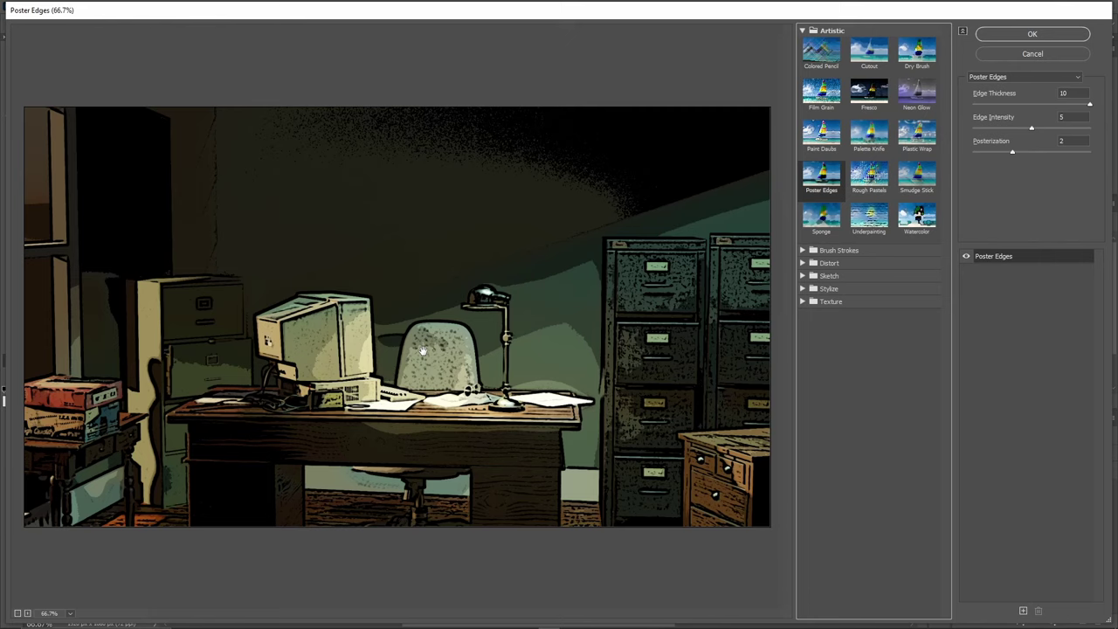
click(1033, 35)
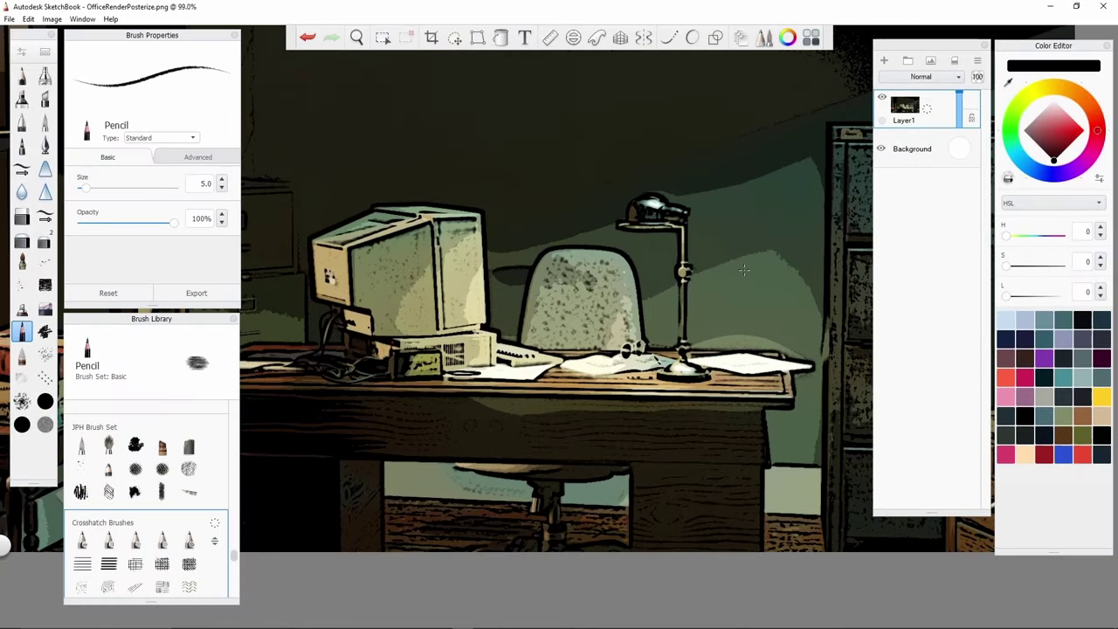
- Tilt and pan the view toward the desk and filing cabinets, undoing a stray change
drag(743, 270, 420, 323)
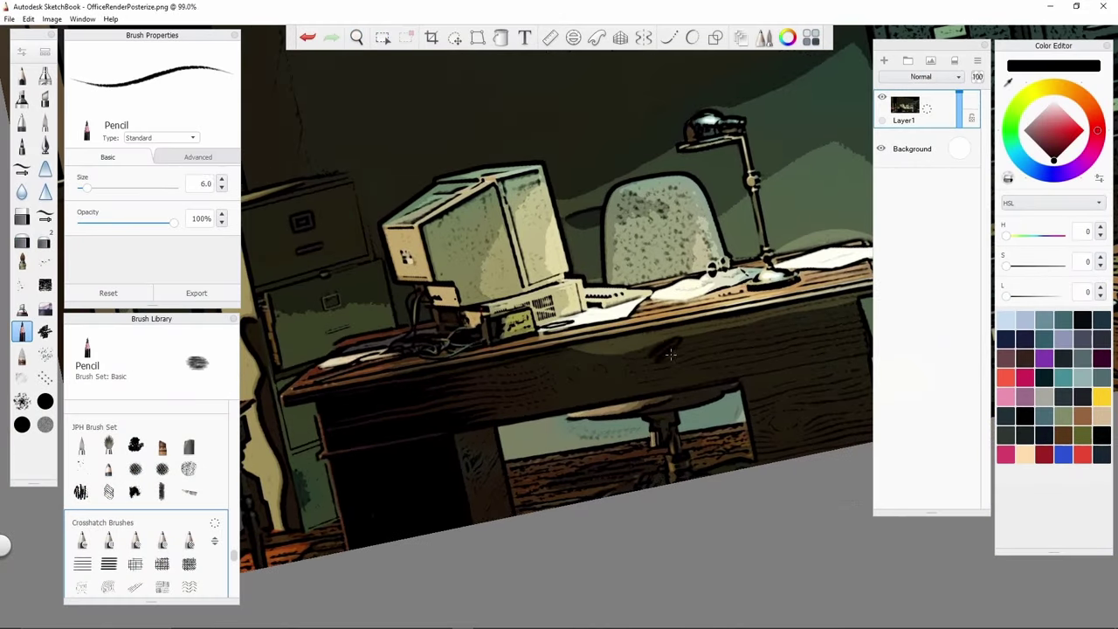
drag(265, 205, 319, 239)
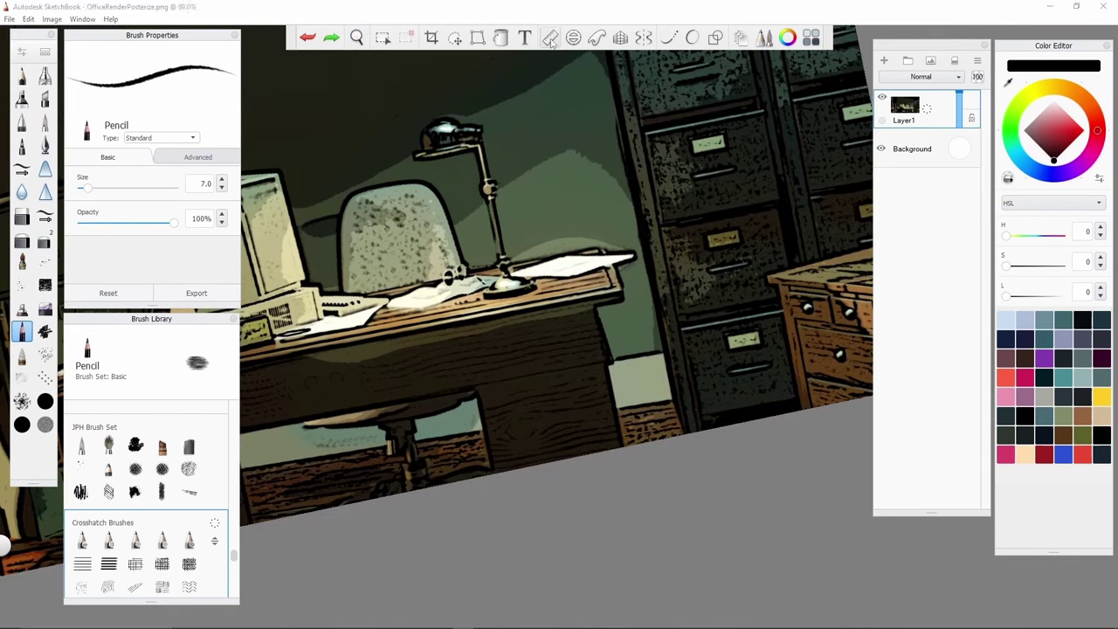
click(550, 37)
click(550, 38)
drag(489, 262, 590, 327)
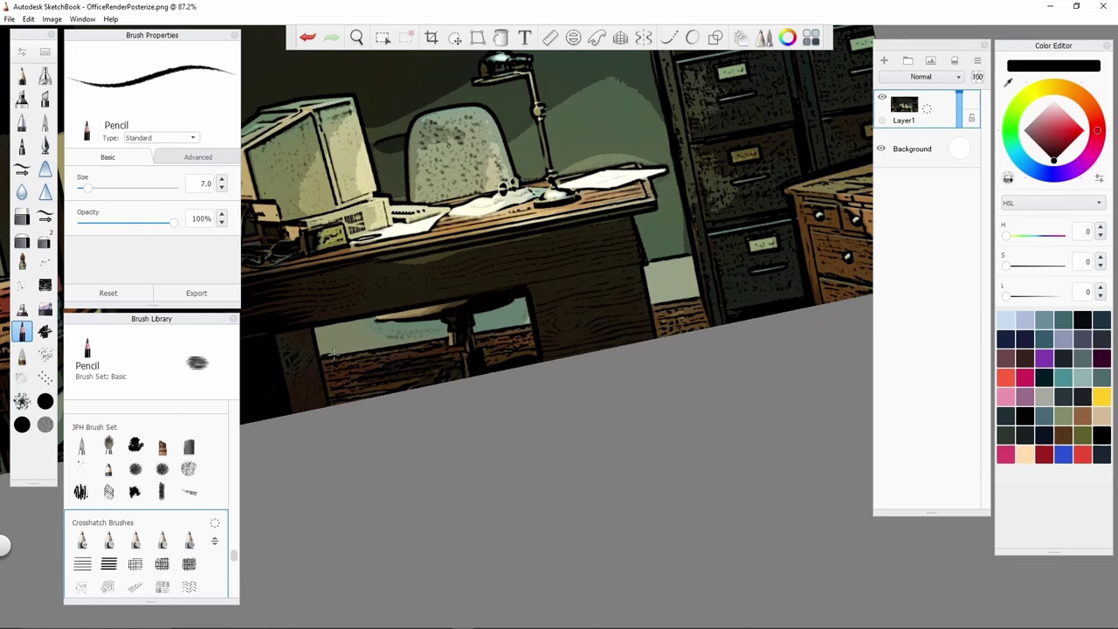
key(ctrl+z)
- Zoom out to the whole canvas and lasso the left window frame
drag(682, 323, 431, 316)
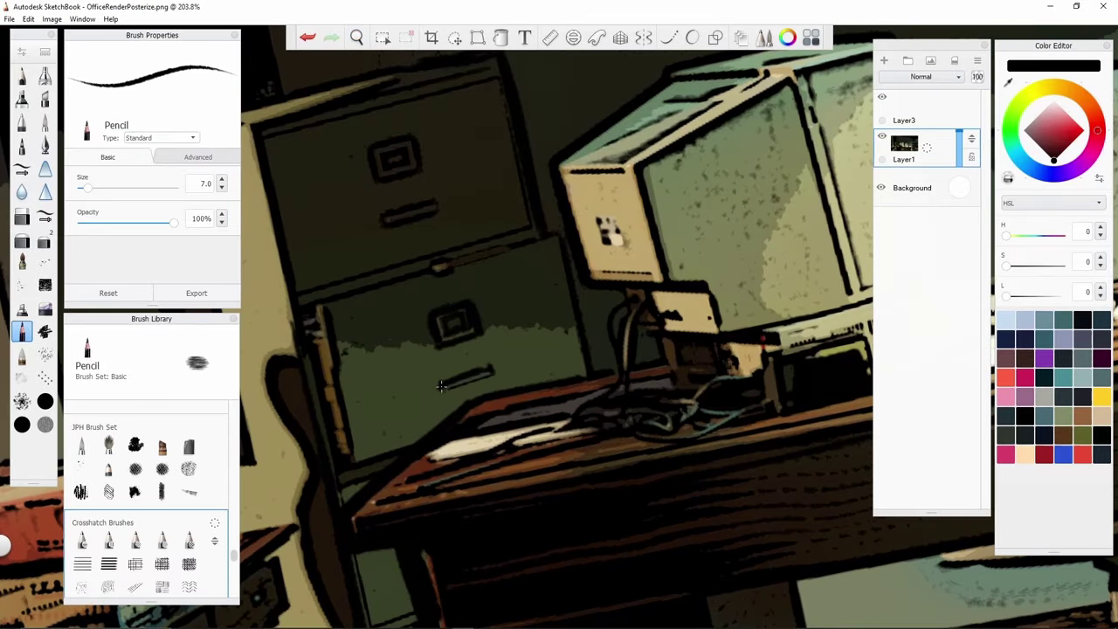
drag(440, 386, 357, 160)
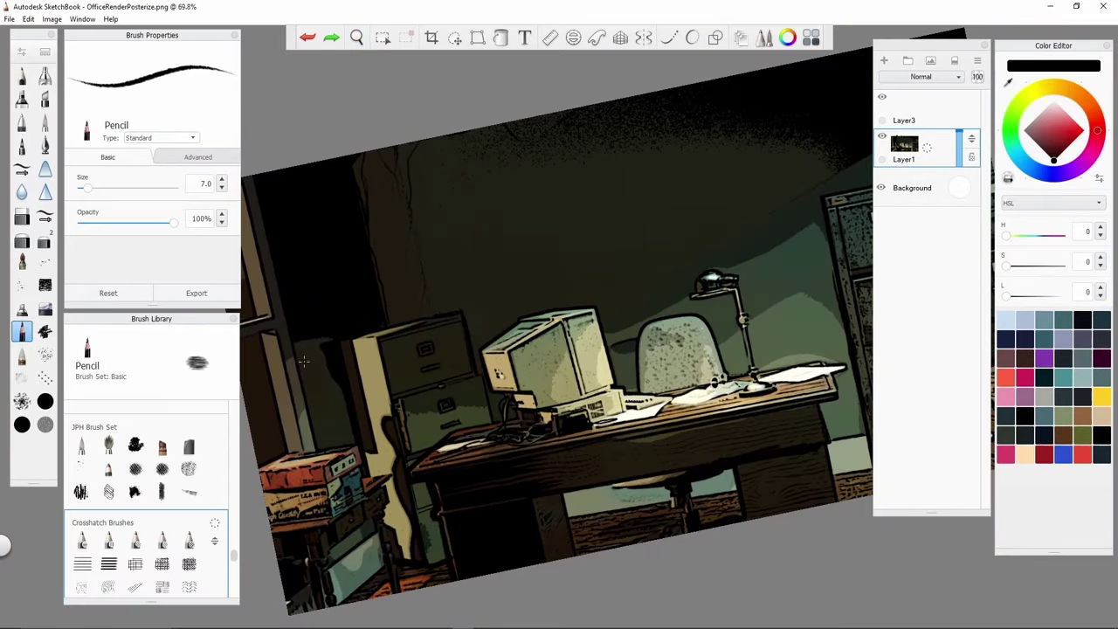
drag(312, 386, 551, 333)
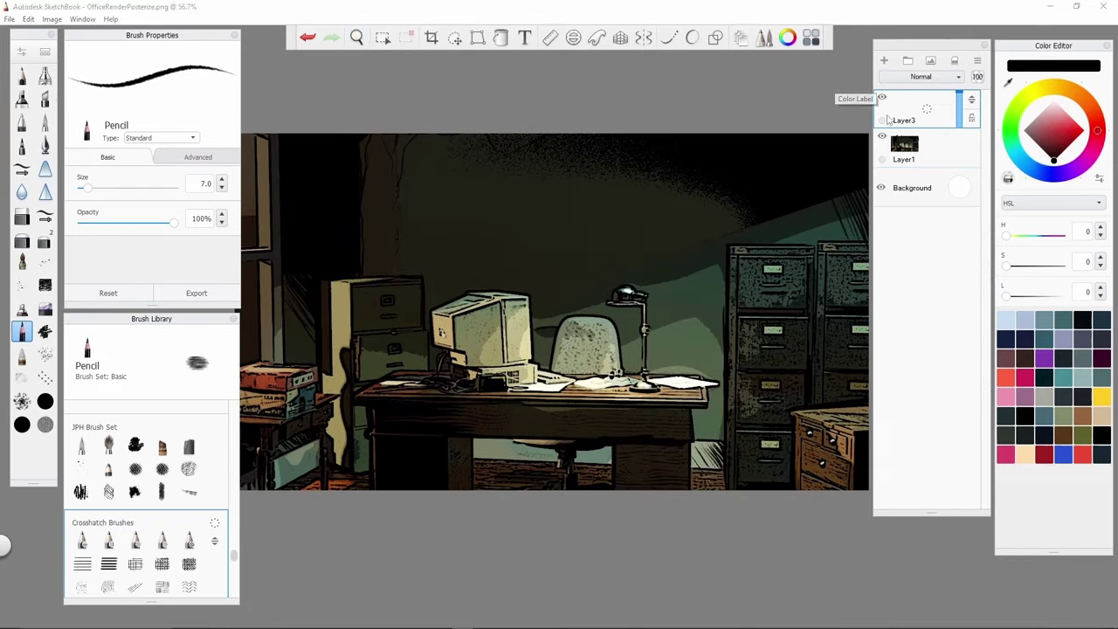
drag(410, 105, 420, 341)
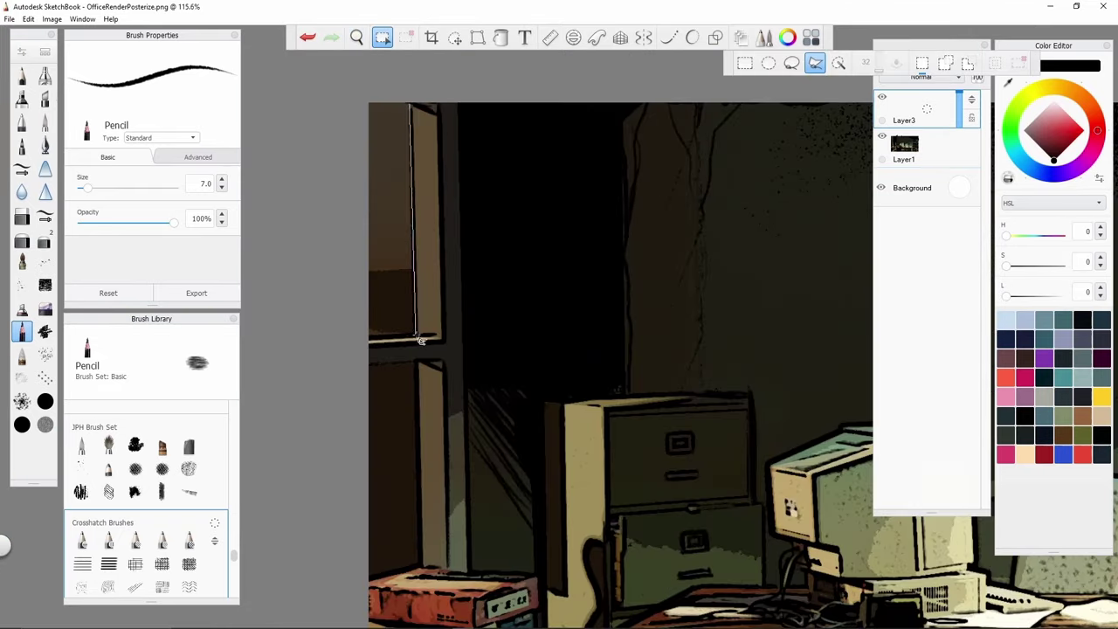
scroll(426, 222, up, 3)
scroll(384, 288, down, 6)
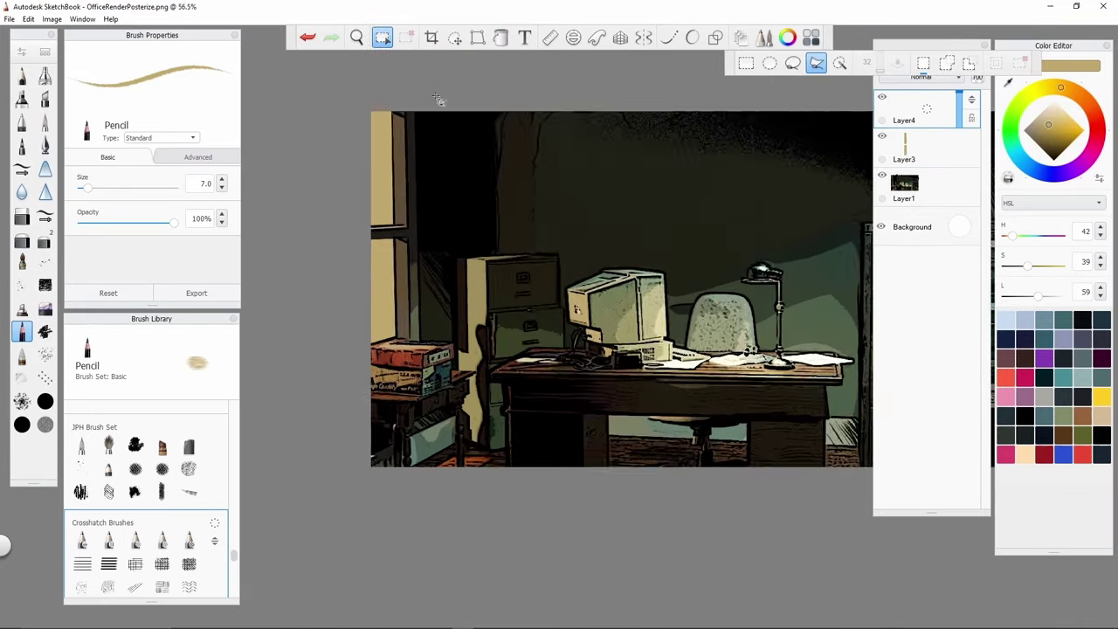
- Begin the window sunbeam outline, test and undo a glow stroke, and pick a splotchy texture brush
click(410, 181)
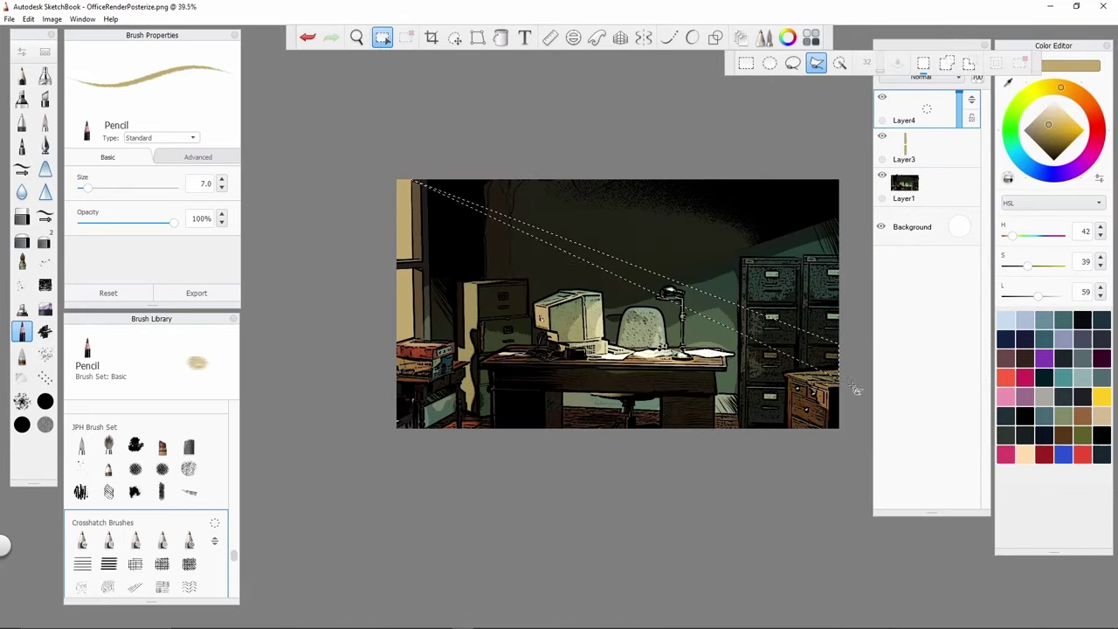
scroll(467, 434, up, 3)
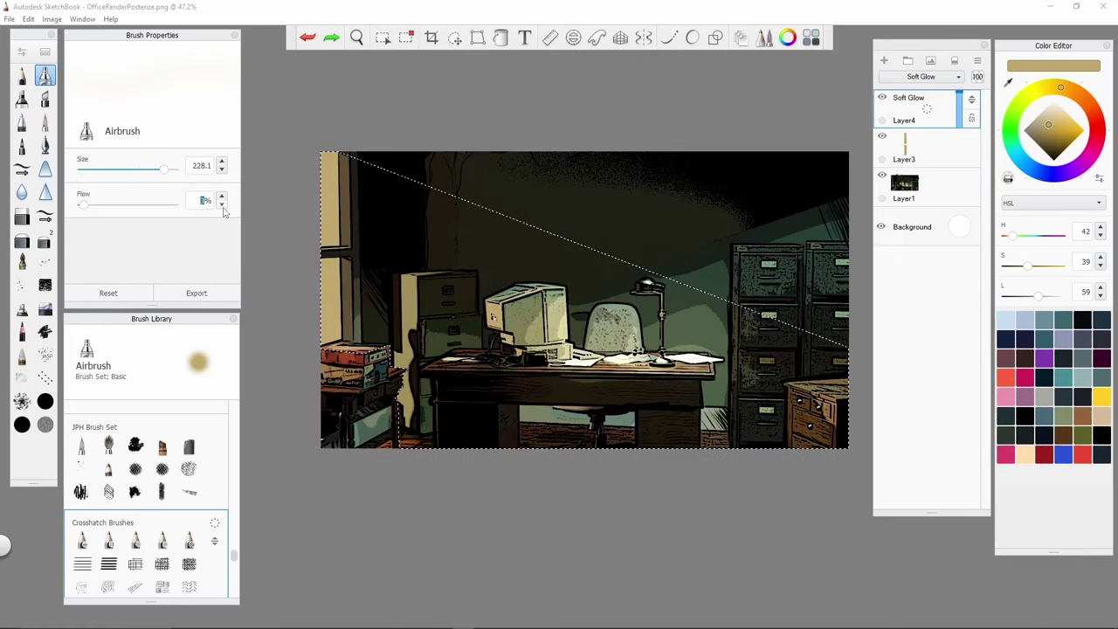
mouse_move(375, 262)
mouse_down()
mouse_move(454, 201)
mouse_move(405, 189)
mouse_up()
key(ctrl+z)
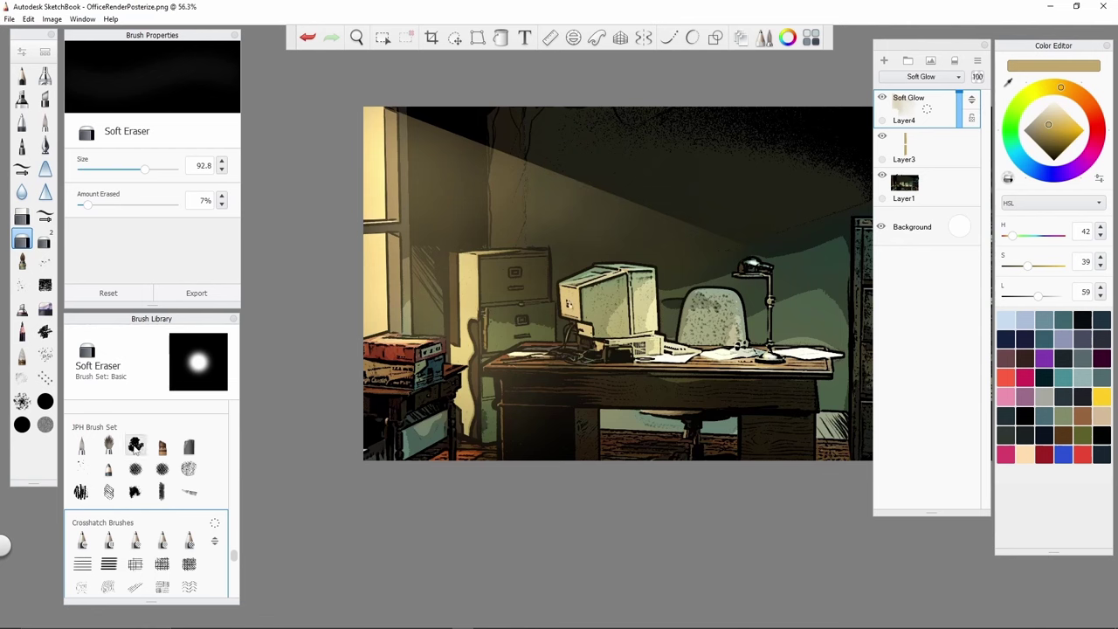
click(22, 377)
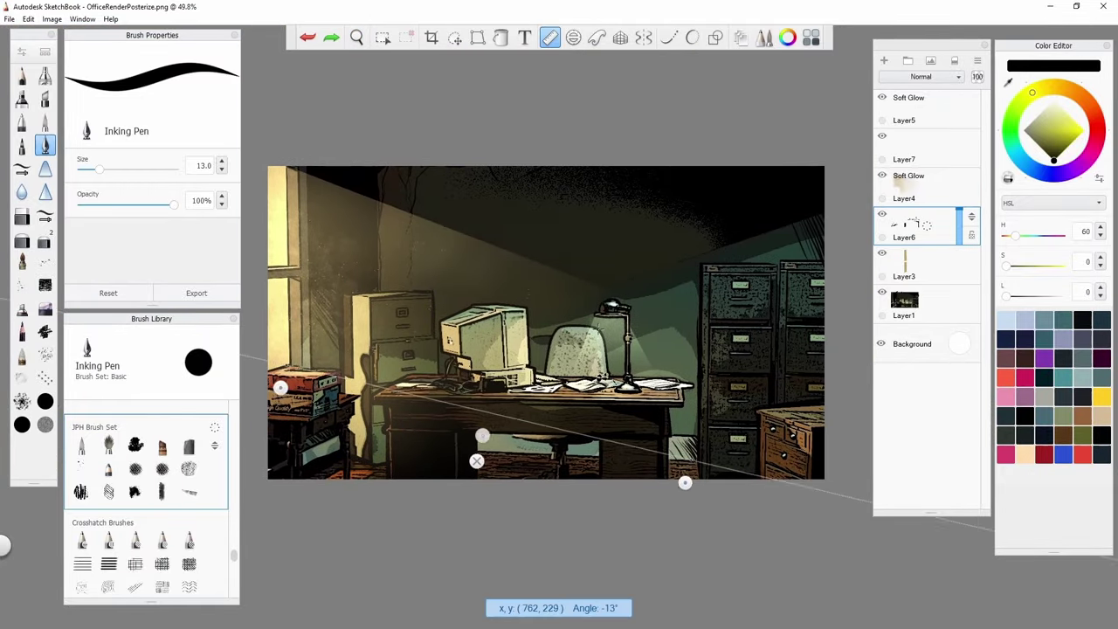
- Return from the eraser to the inking pen, zoom toward the desk, and add an empty layer
key(e)
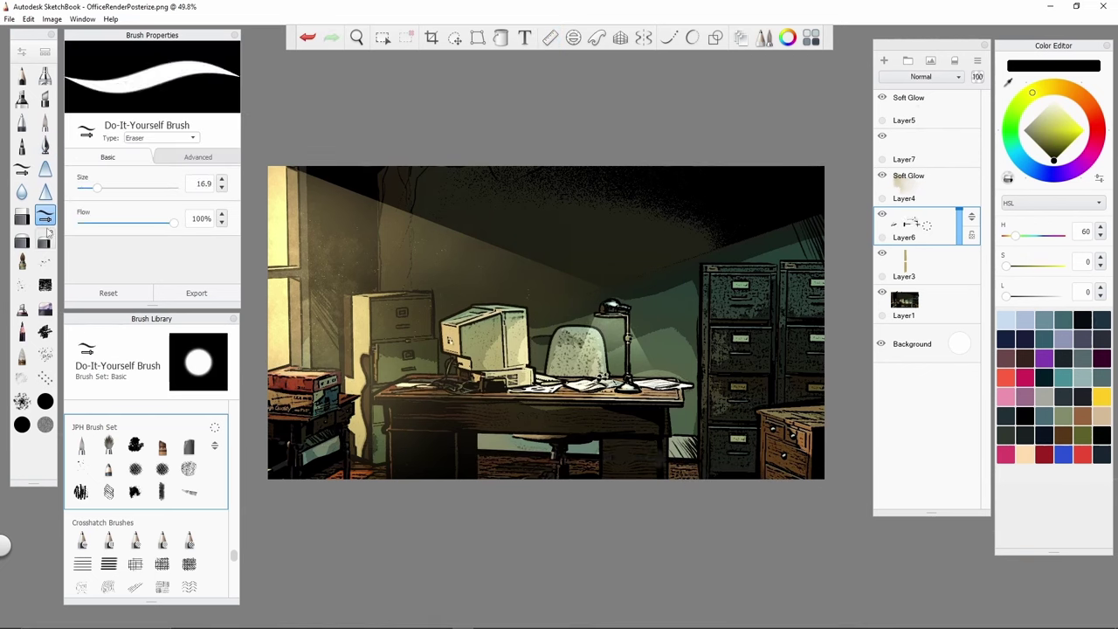
click(45, 144)
mouse_move(559, 324)
mouse_down()
mouse_move(607, 359)
mouse_move(582, 377)
mouse_move(558, 358)
mouse_up()
key(ctrl+shift+n)
scroll(616, 380, up, 3)
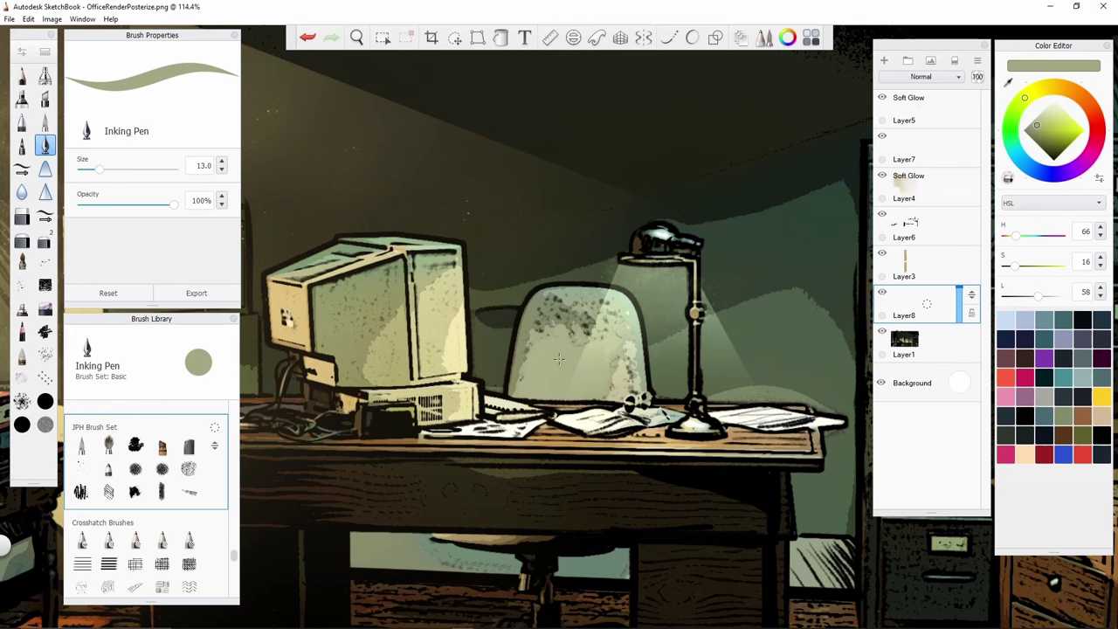
- Restore the greenish chair fill and sample cabinet tones down to a near-black ink colour
key(ctrl+z)
key(ctrl+z)
key(ctrl+y)
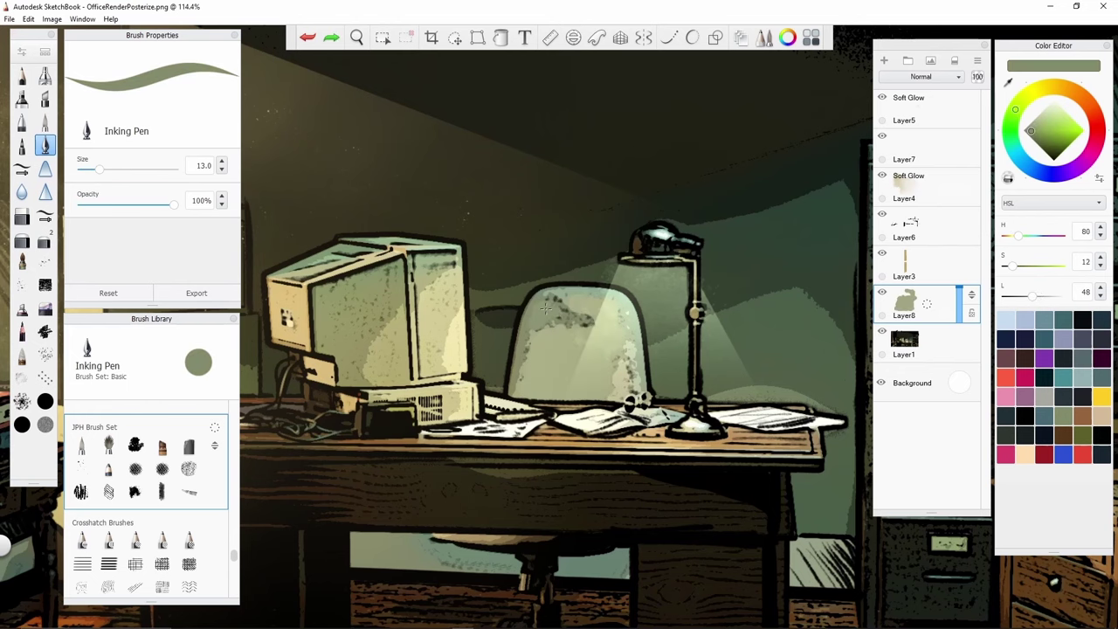
scroll(651, 320, down, 3)
alt+click(744, 276)
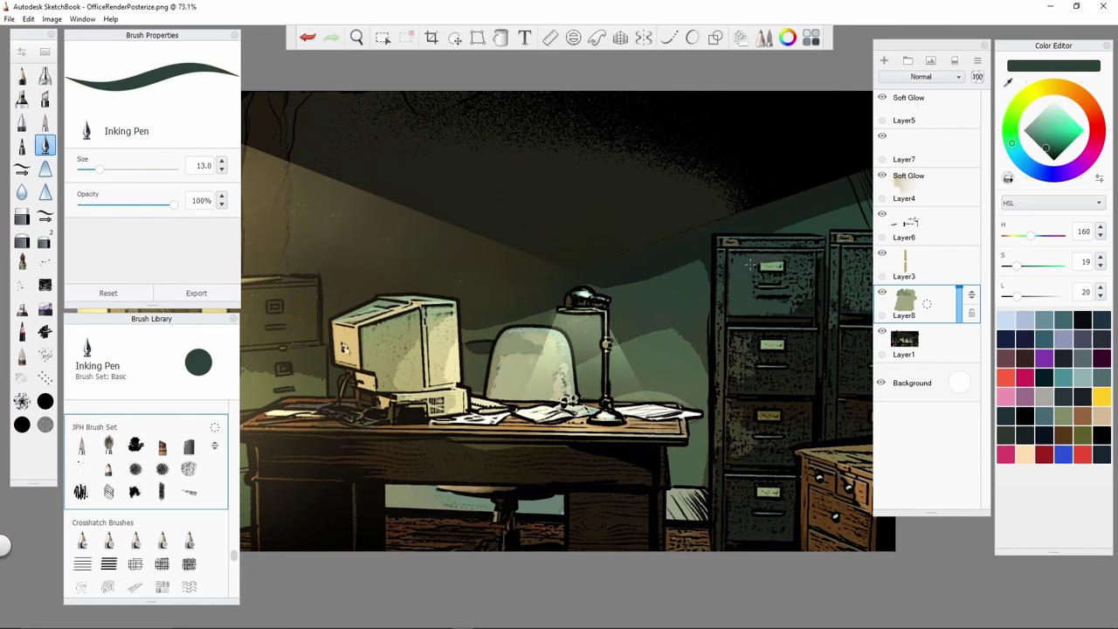
scroll(748, 262, right, 5)
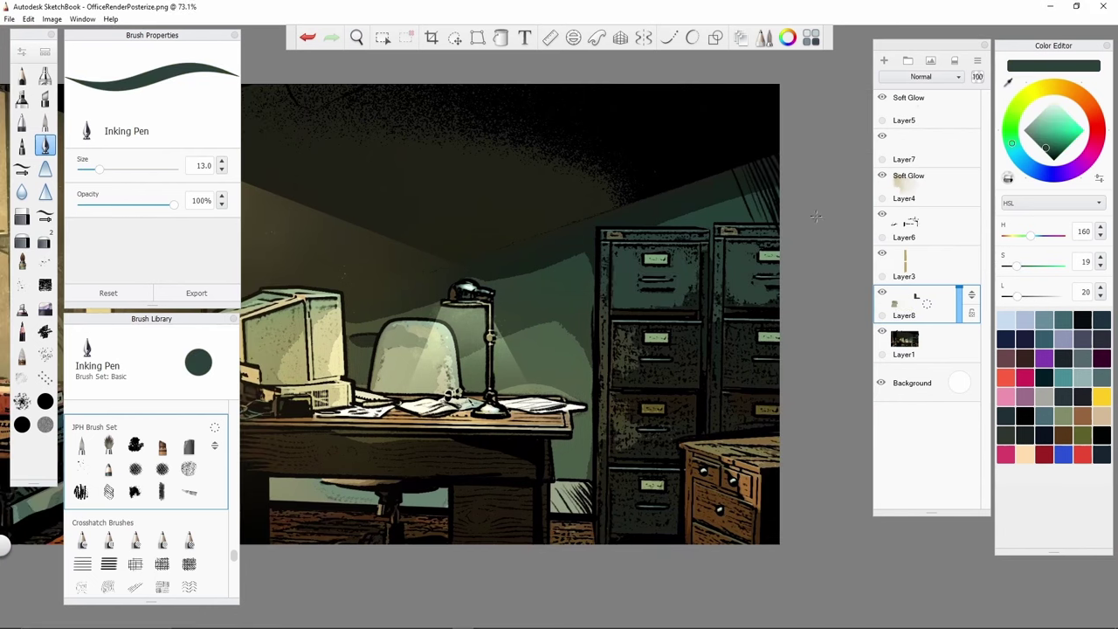
alt+click(677, 335)
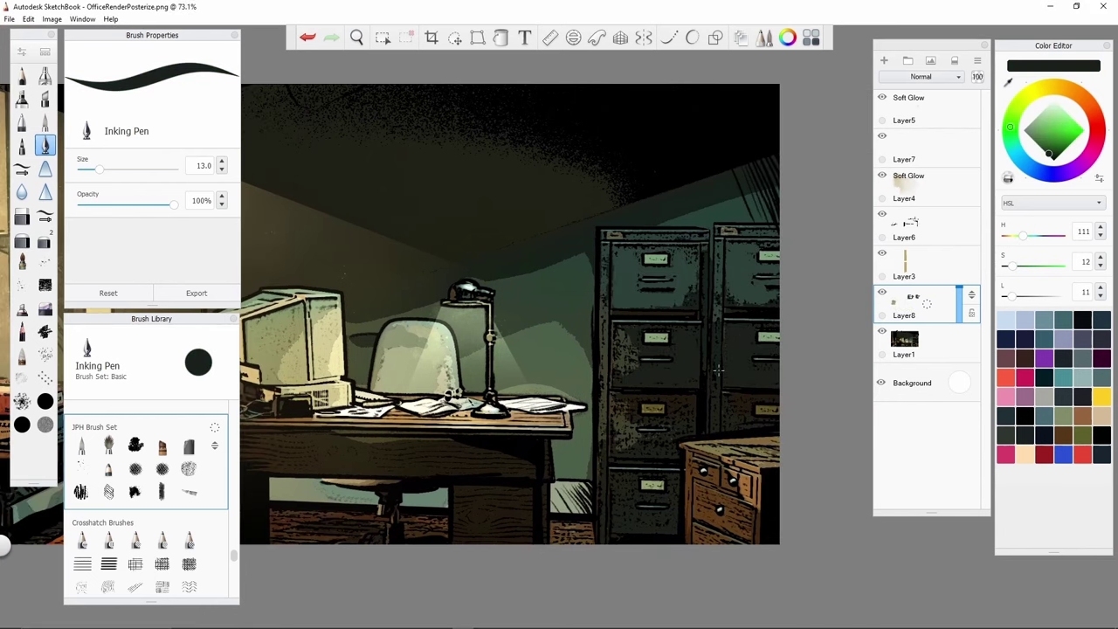
alt+click(620, 351)
alt+click(770, 314)
alt+click(725, 323)
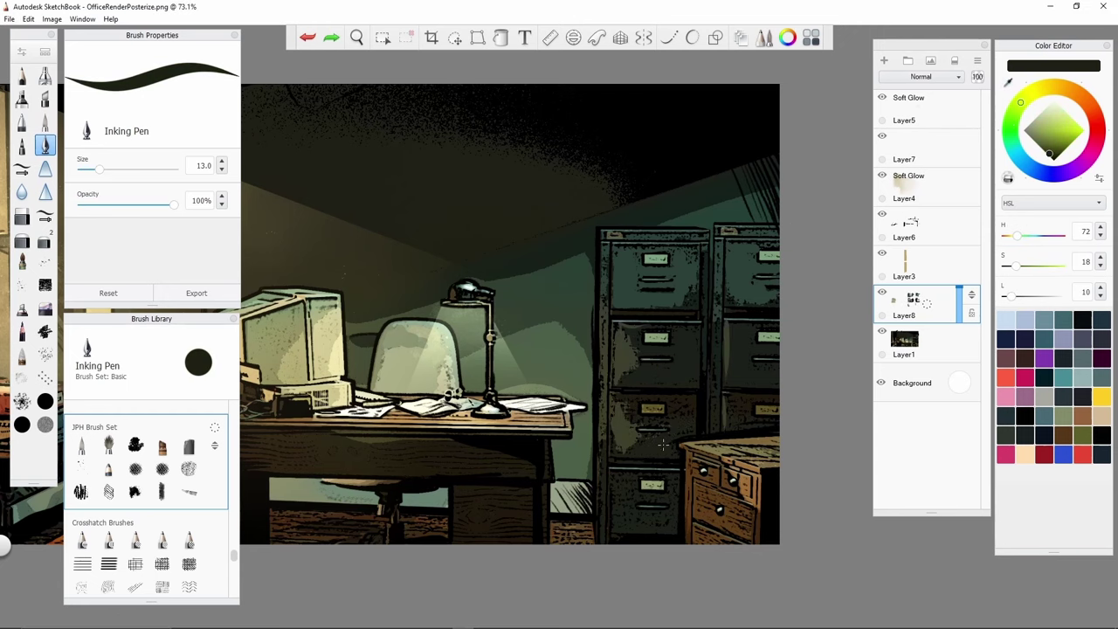
ctrl+alt+drag(724, 323, 687, 380)
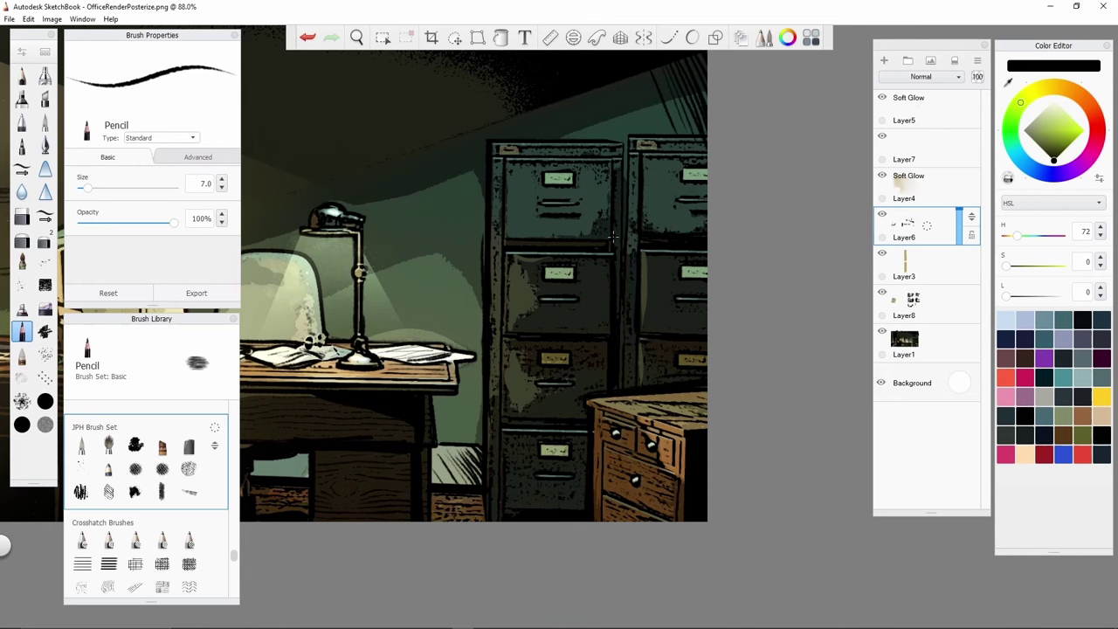
- Trace dark lines along the filing cabinet edges and zoom out to check the office
drag(503, 162, 500, 419)
drag(625, 133, 625, 383)
drag(506, 142, 367, 39)
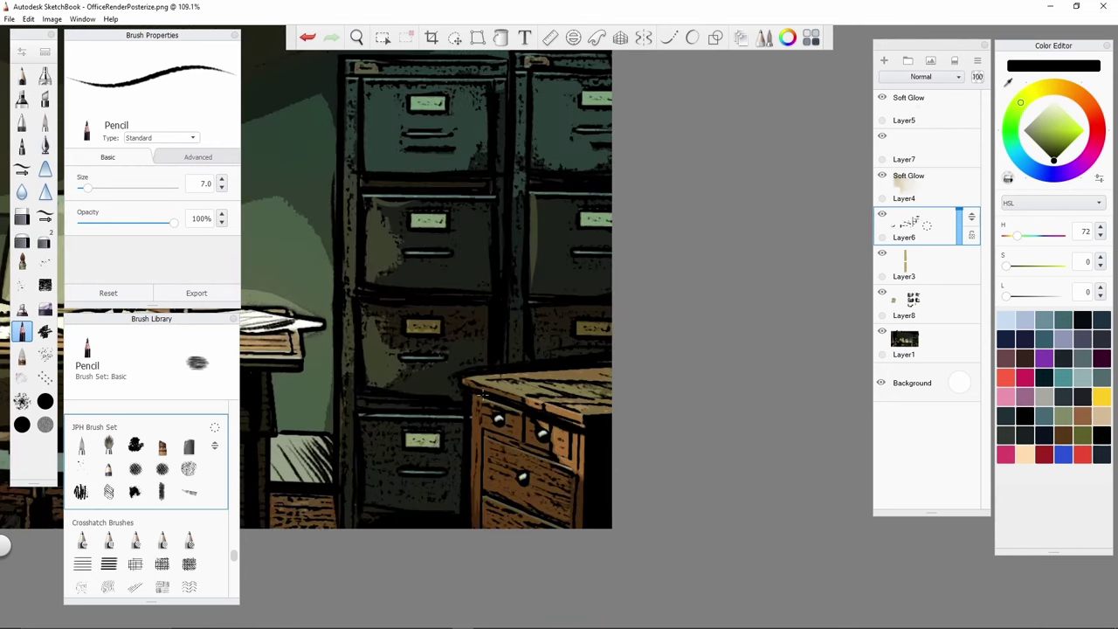
scroll(821, 418, down, 5)
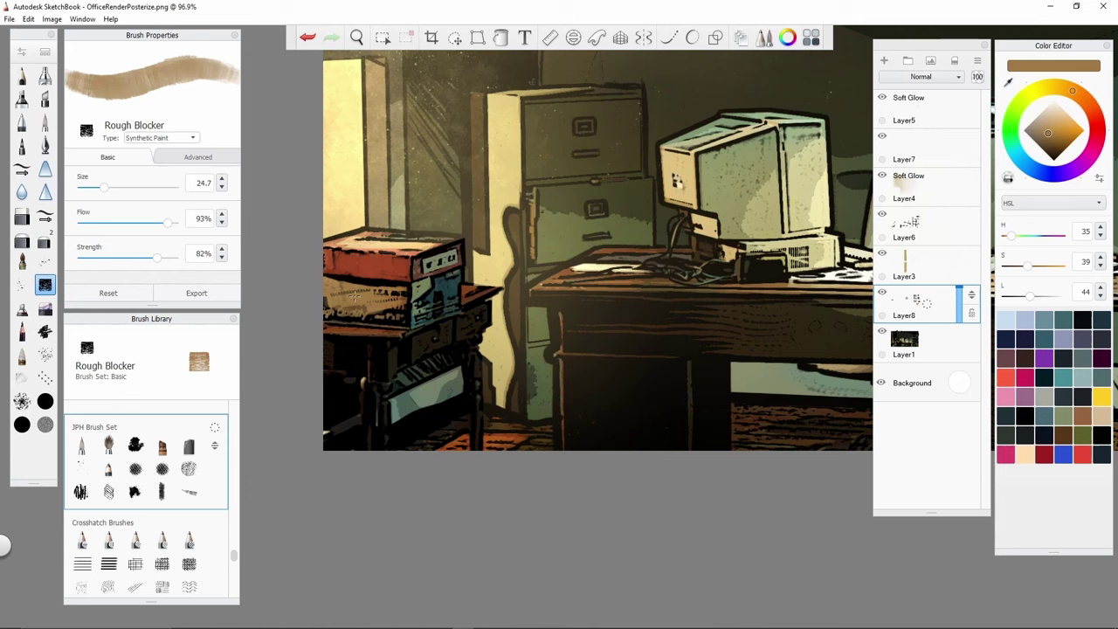
alt+click(422, 343)
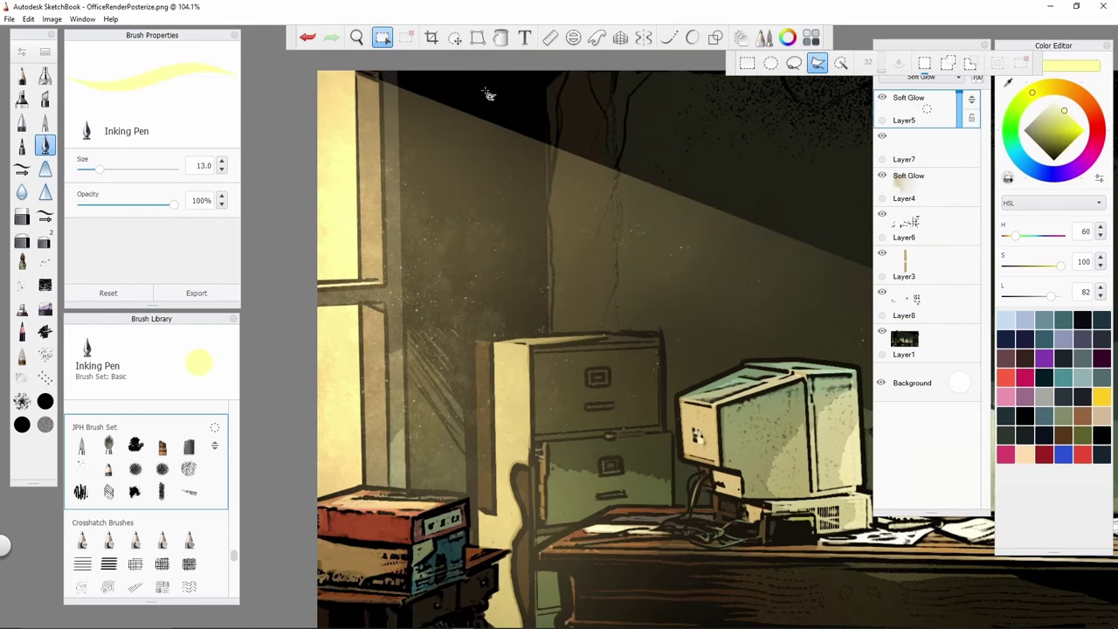
- Lasso the window frame and airbrush a brighter glow onto it on the Soft Glow layer
mouse_move(355, 74)
mouse_down()
mouse_move(389, 175)
mouse_move(384, 484)
mouse_up()
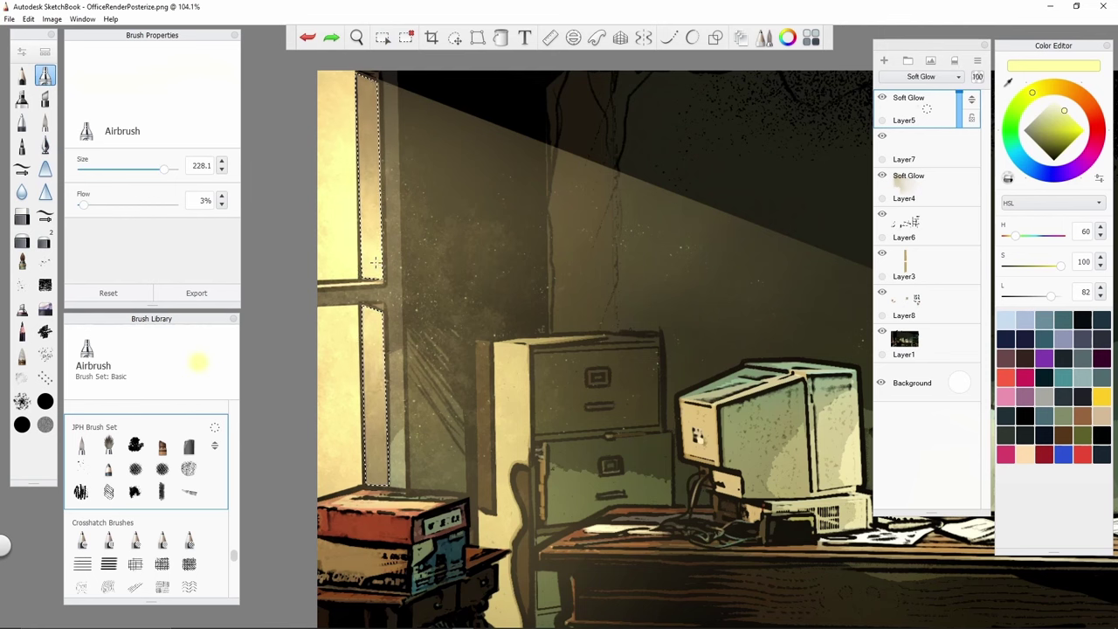
mouse_move(374, 262)
mouse_down()
mouse_move(375, 419)
mouse_move(367, 113)
mouse_up()
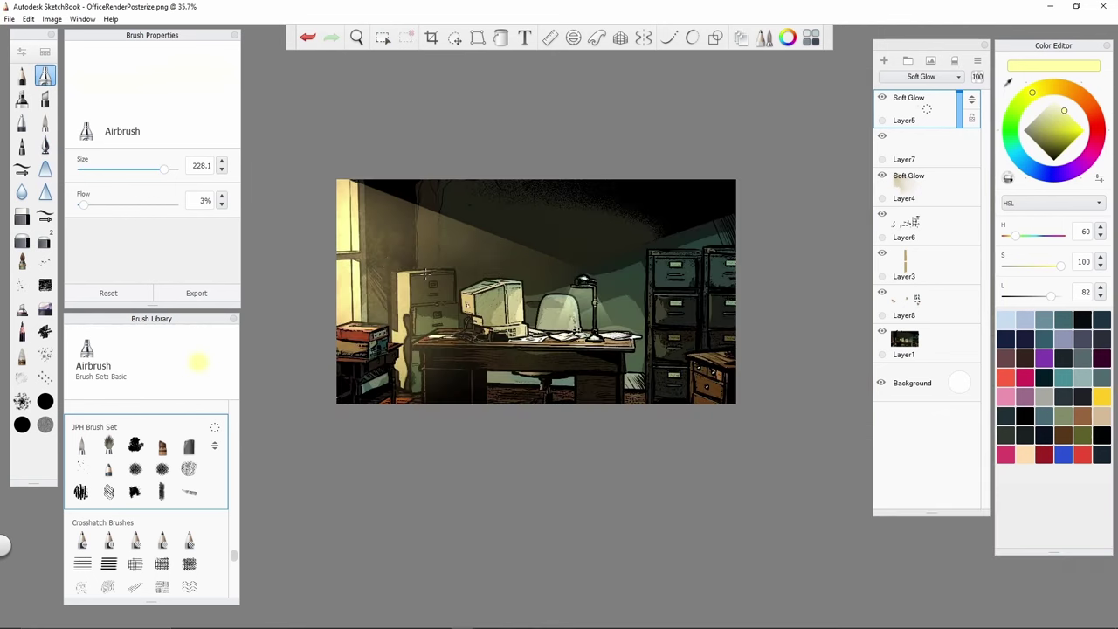
click(882, 98)
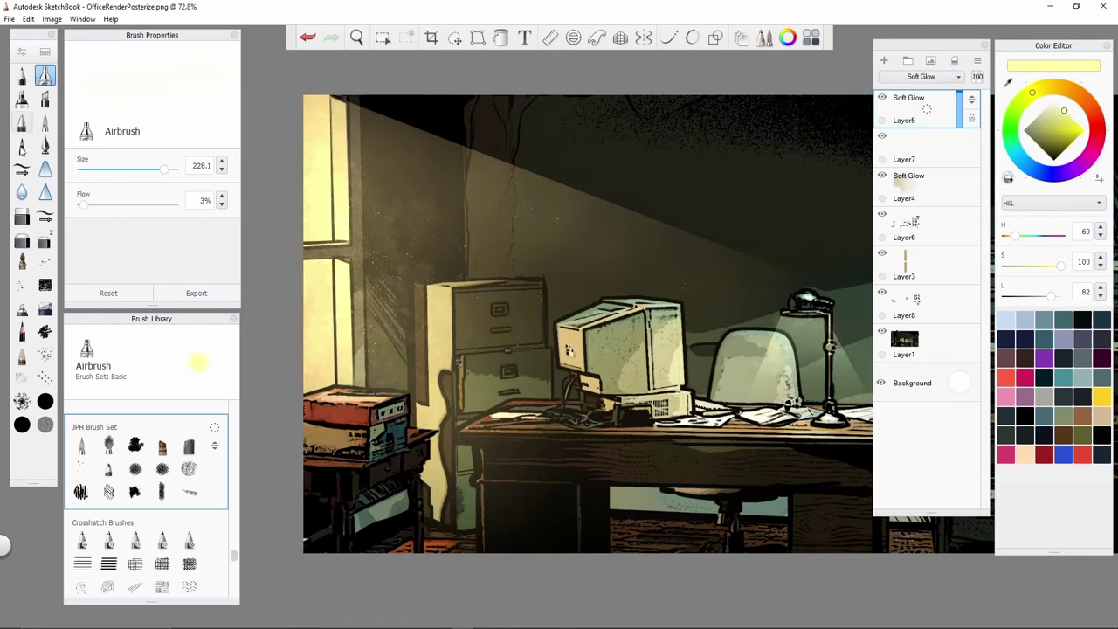
key(e)
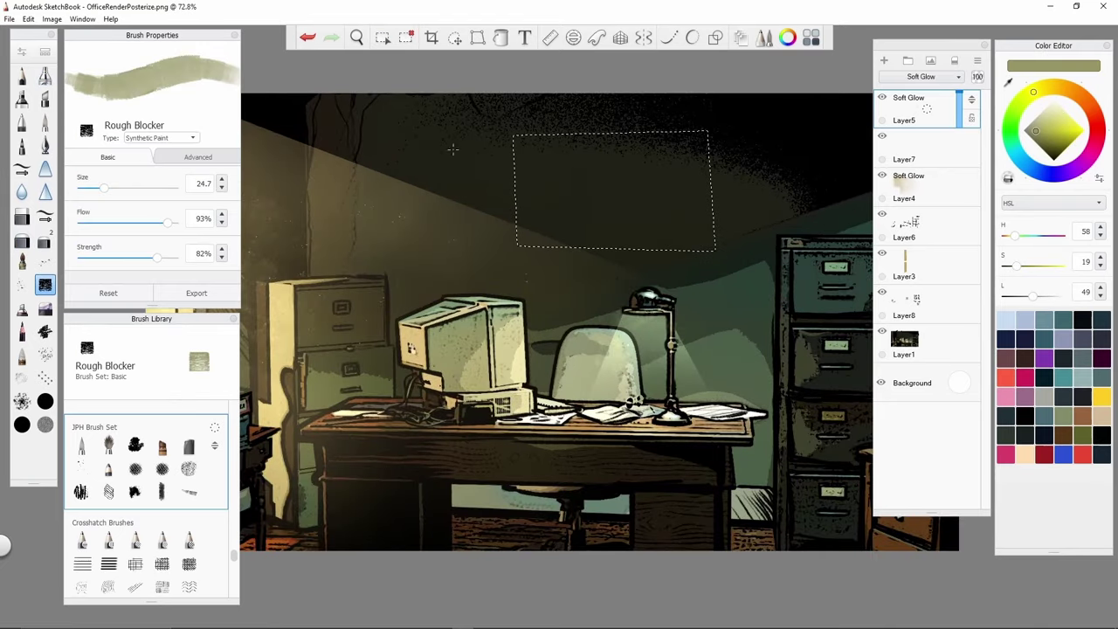
- Outline and fill a large green-grey board and small picture frames on the back wall
drag(451, 149, 611, 192)
key(ctrl+z)
mouse_move(793, 111)
mouse_down()
mouse_move(631, 127)
mouse_move(563, 151)
mouse_up()
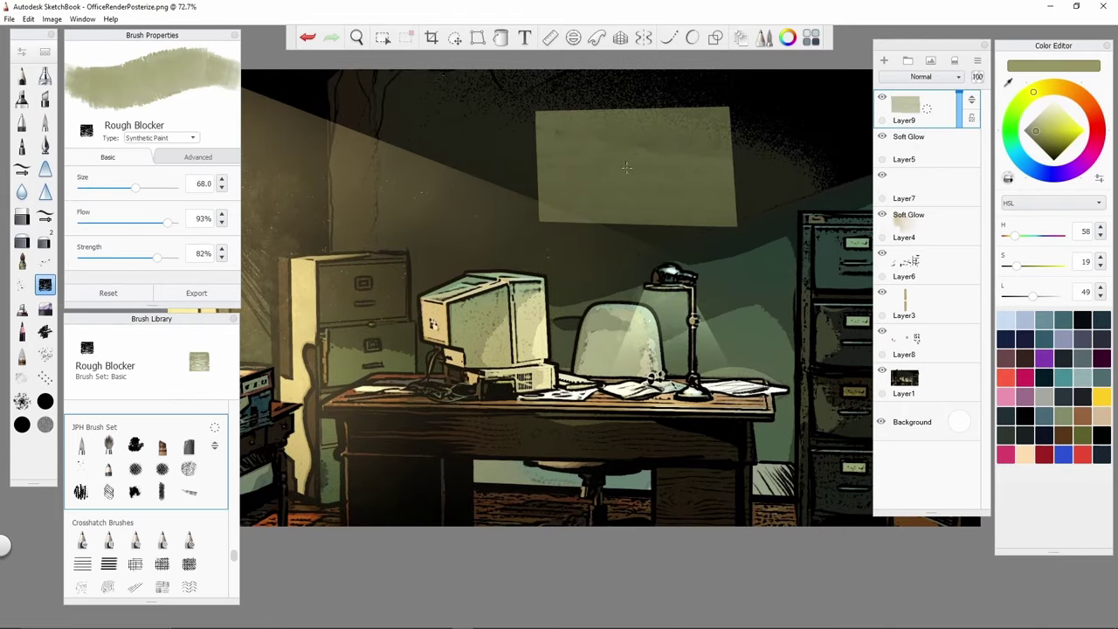
mouse_move(463, 176)
mouse_down()
mouse_move(344, 187)
mouse_move(736, 317)
mouse_up()
shift+drag(753, 239, 473, 172)
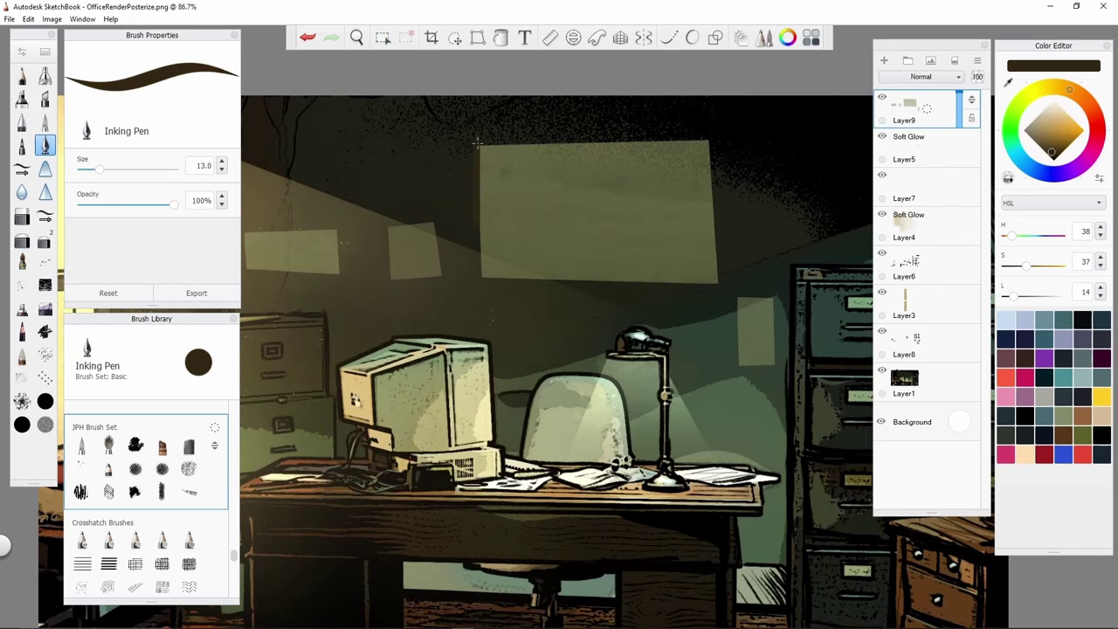
- Ink black outlines around the wall frames and move the frames layer lower in the stack
mouse_move(478, 144)
mouse_down()
mouse_move(479, 277)
mouse_move(707, 141)
mouse_move(716, 281)
mouse_up()
drag(476, 278, 709, 281)
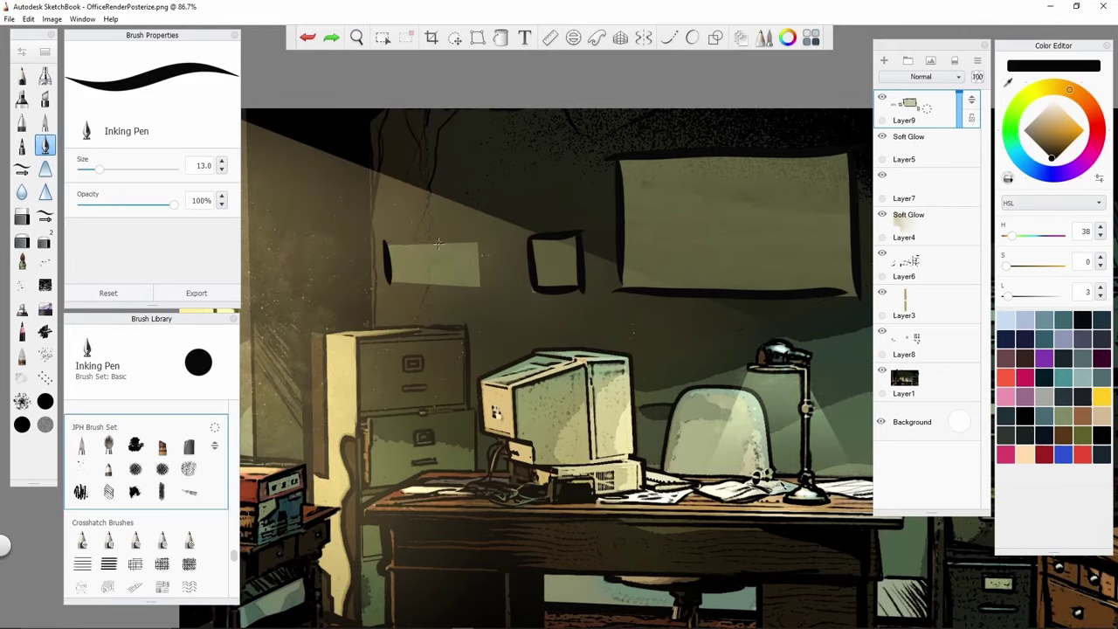
drag(395, 240, 481, 243)
drag(903, 109, 904, 345)
scroll(596, 276, down, 5)
scroll(596, 276, up, 4)
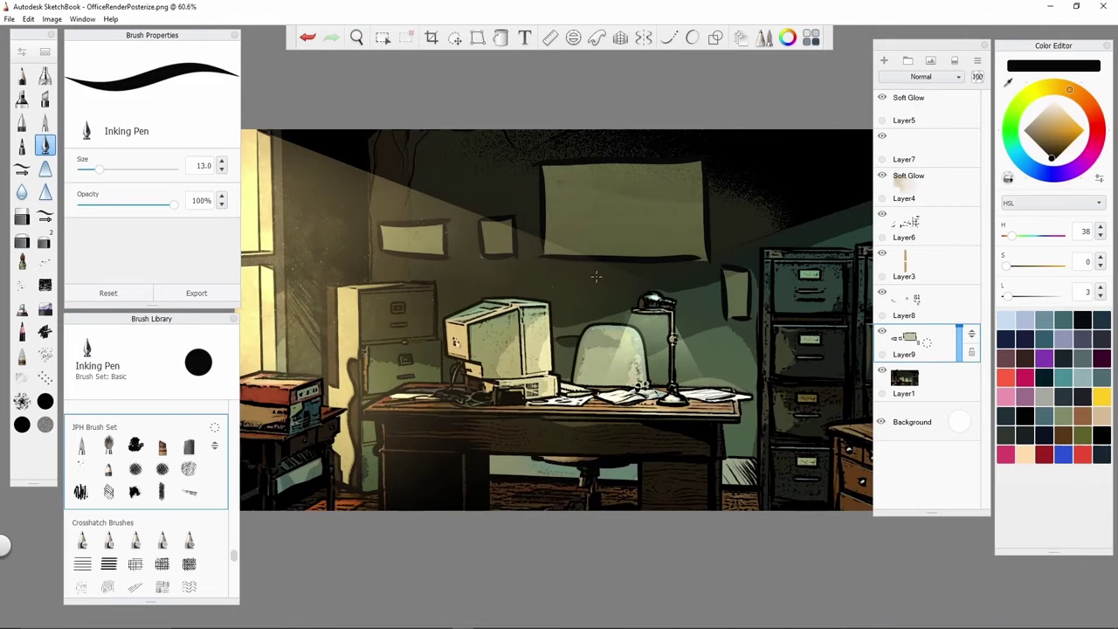
- On a new layer, dab grey, pink and light-blue notes onto the wall board with Rough Blocker
alt+click(596, 276)
key(ctrl+shift+n)
click(45, 285)
drag(612, 196, 558, 231)
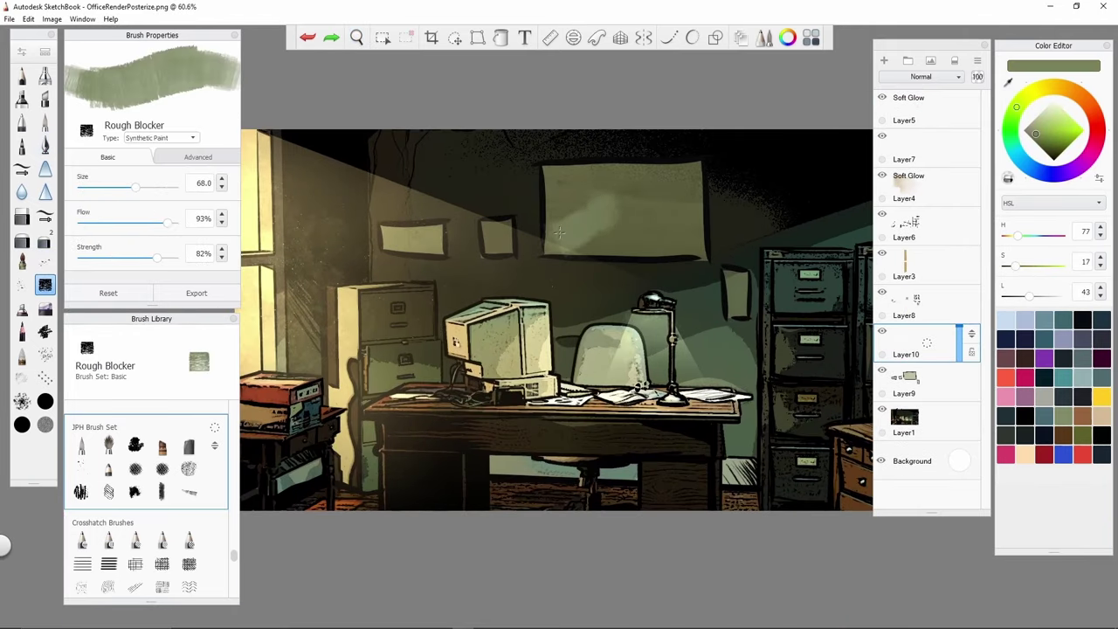
click(1032, 125)
key(bracketleft)
key(bracketleft)
key(bracketleft)
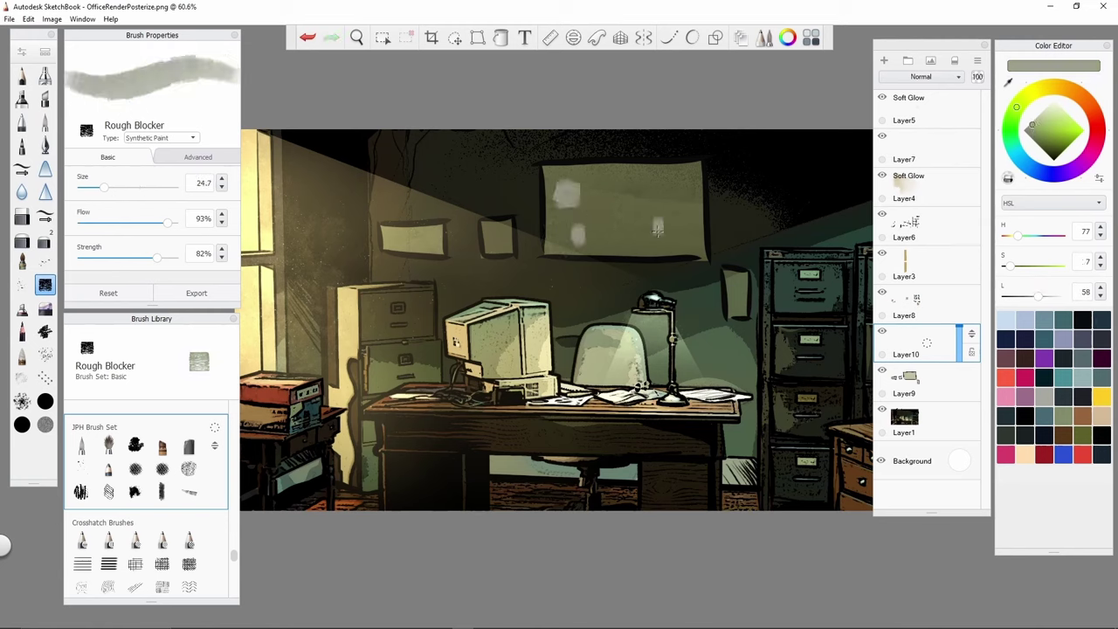
click(631, 194)
click(665, 225)
click(1096, 122)
click(678, 184)
click(599, 216)
click(645, 231)
click(1019, 158)
click(616, 240)
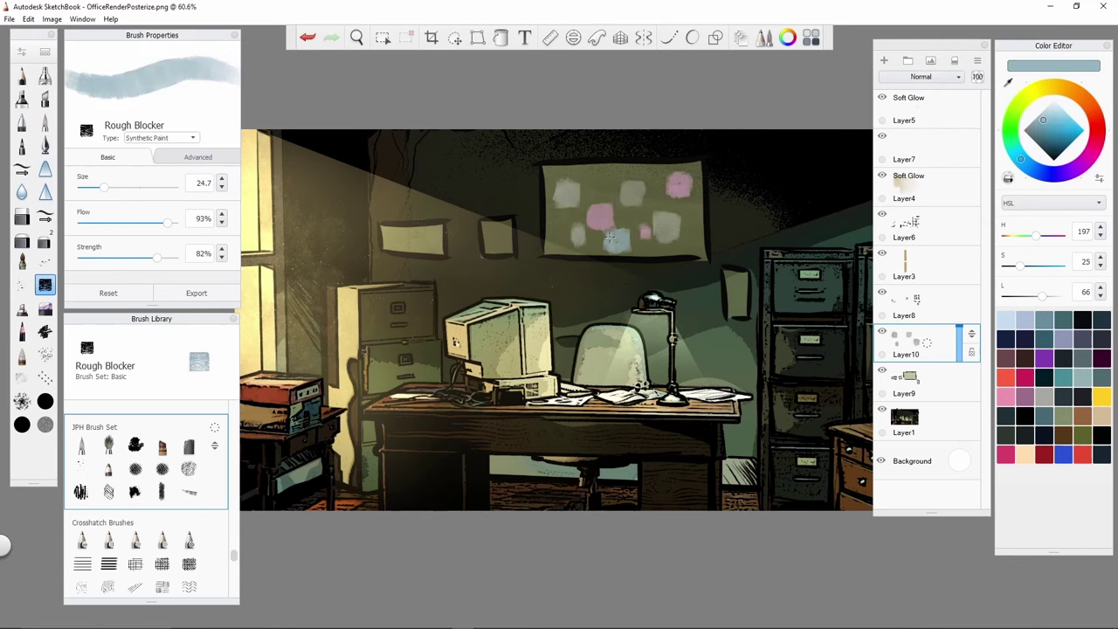
- Draw three near-black pencil strings crisscrossing the board between the notes
key(e)
scroll(649, 191, up, 4)
key(e)
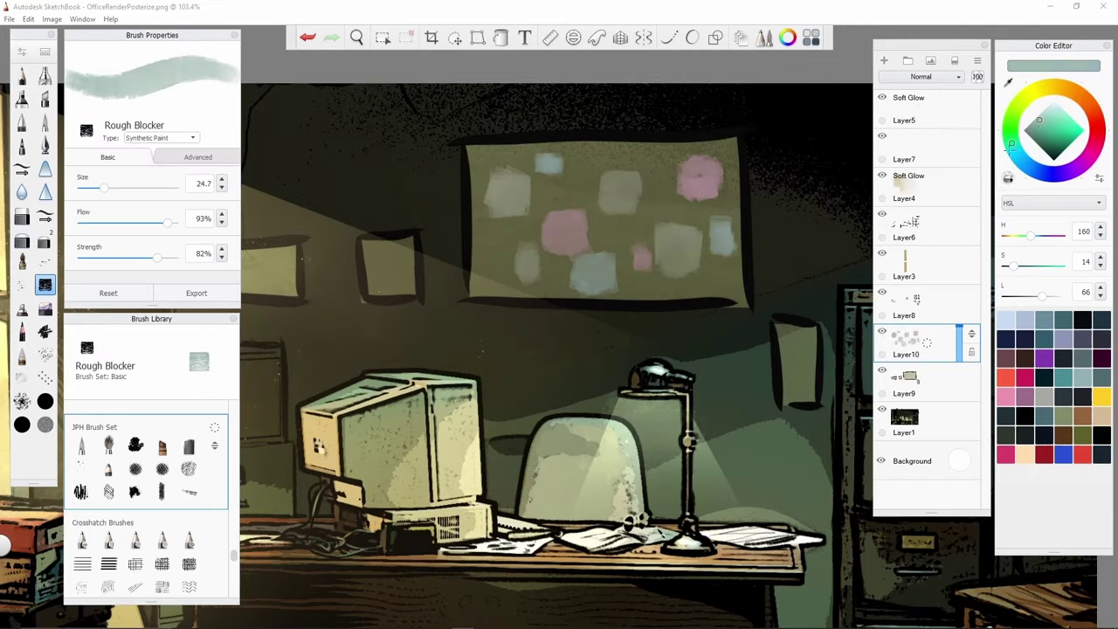
alt+click(582, 282)
click(21, 330)
alt+click(489, 145)
drag(508, 198, 697, 234)
drag(519, 272, 736, 176)
drag(518, 259, 621, 273)
- Lower the notes layer opacity to 70%, pick a dark olive grey, and add a layer above
scroll(581, 208, down, 6)
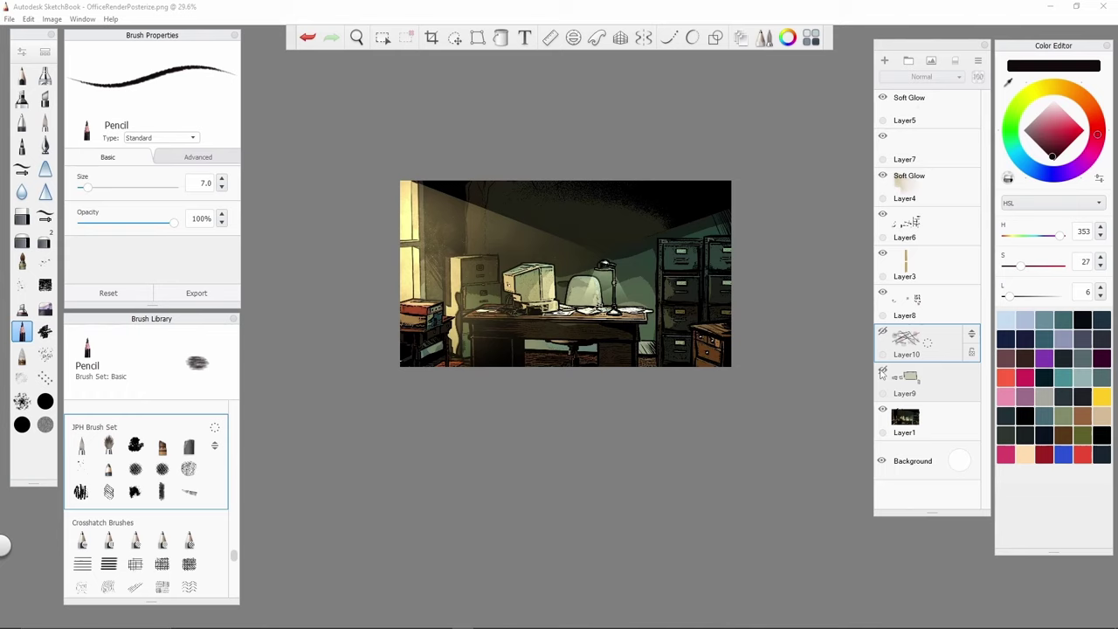
drag(960, 328, 959, 338)
scroll(592, 180, up, 7)
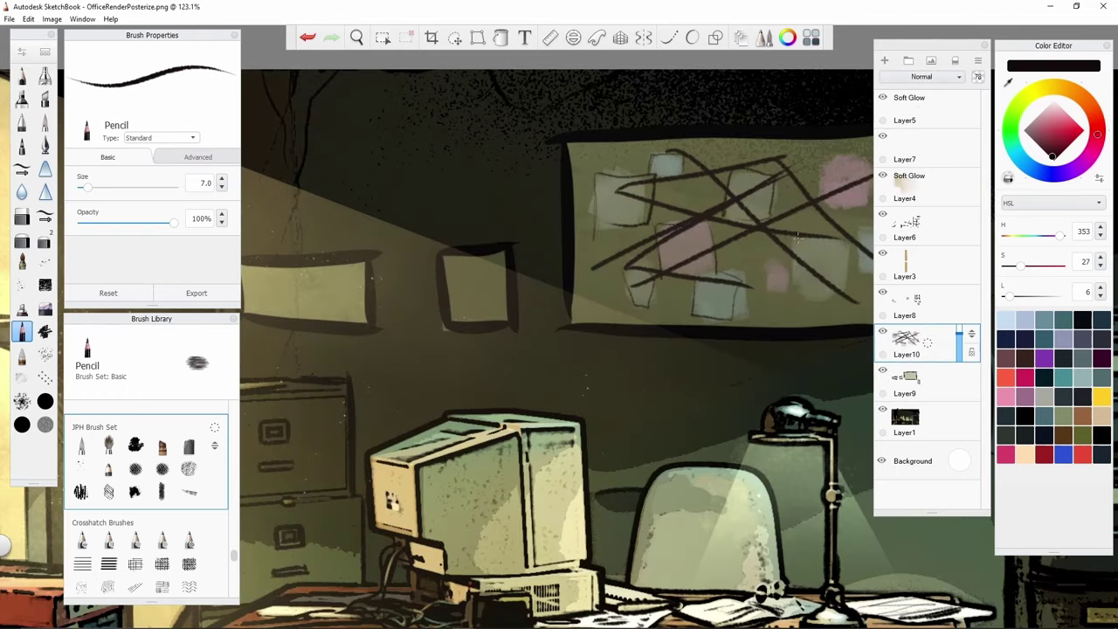
scroll(582, 314, down, 3)
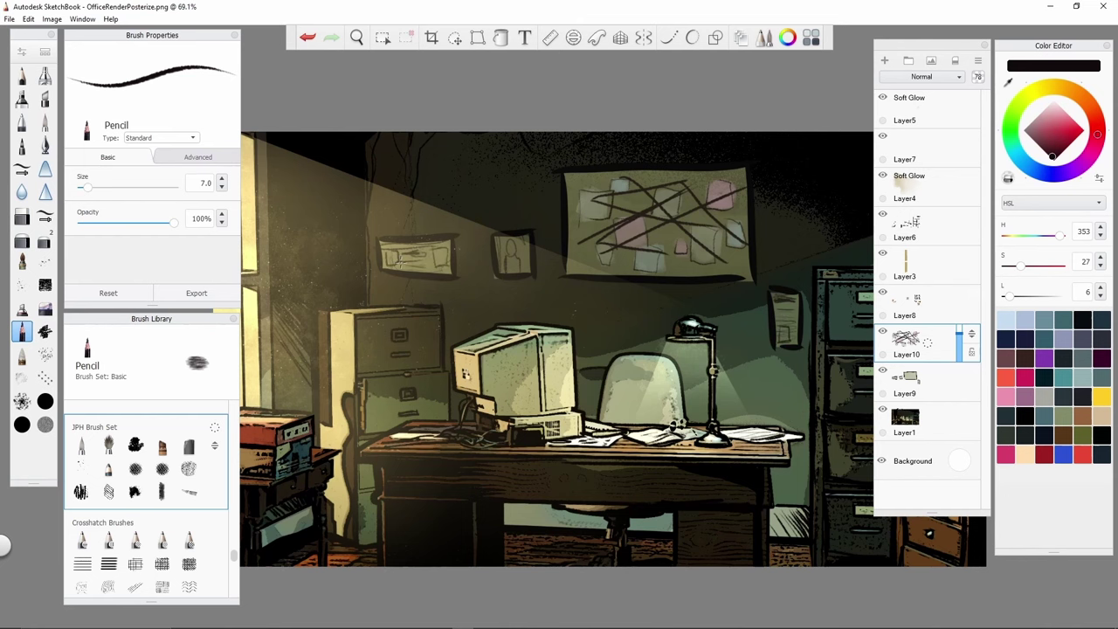
scroll(473, 261, down, 2)
scroll(473, 262, up, 2)
alt+click(501, 207)
click(884, 60)
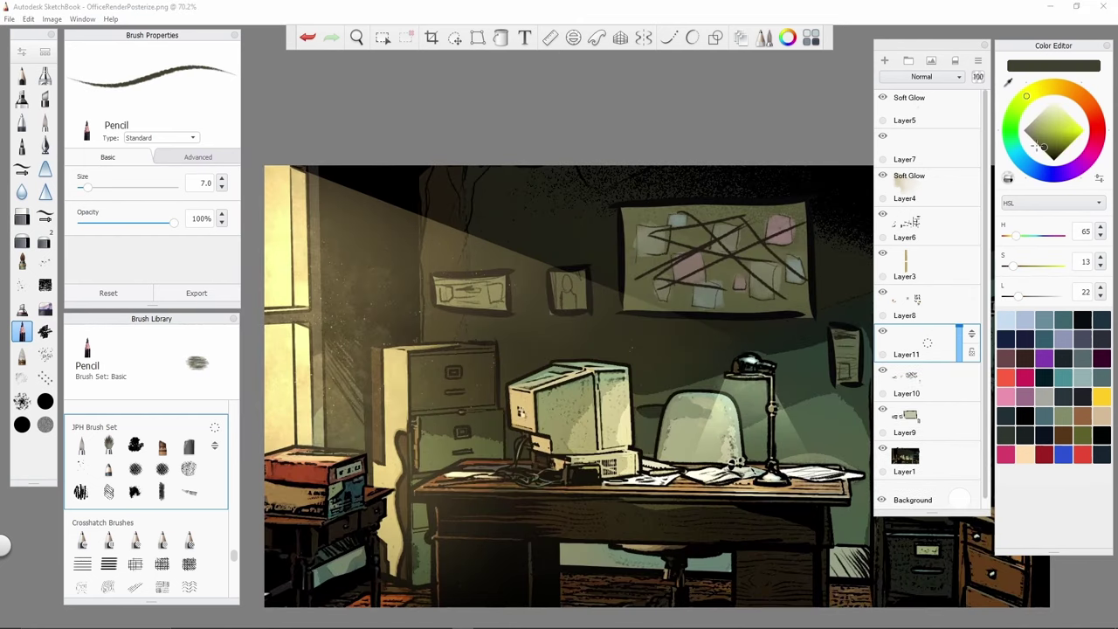
- On a new top layer, paint light rim strokes along the cabinet and monitor edges
scroll(593, 158, down, 2)
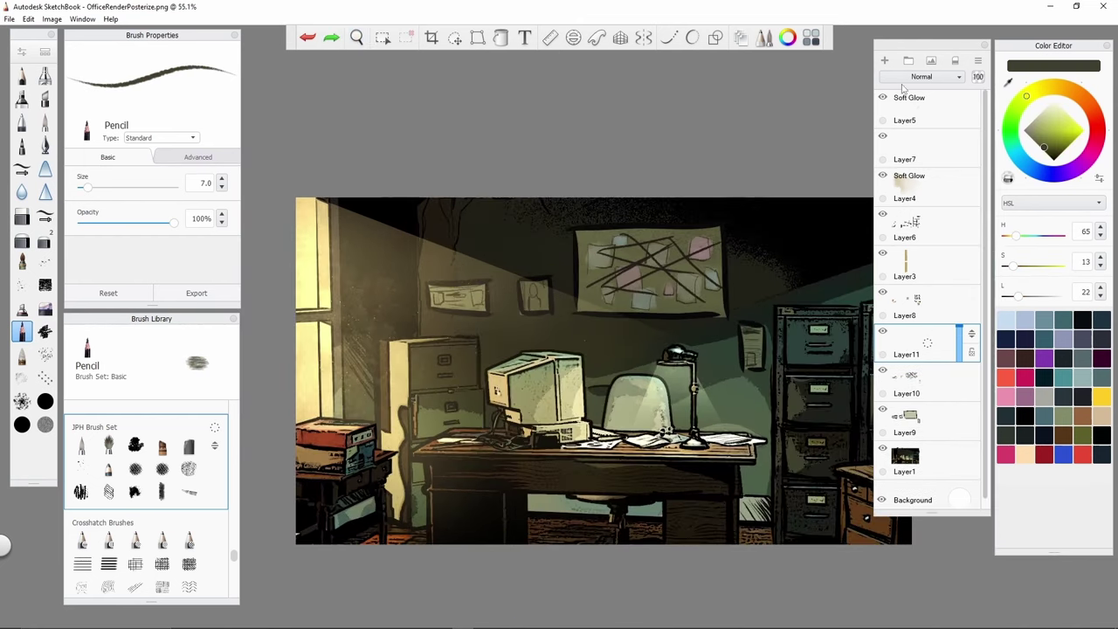
key(ctrl+z)
click(22, 377)
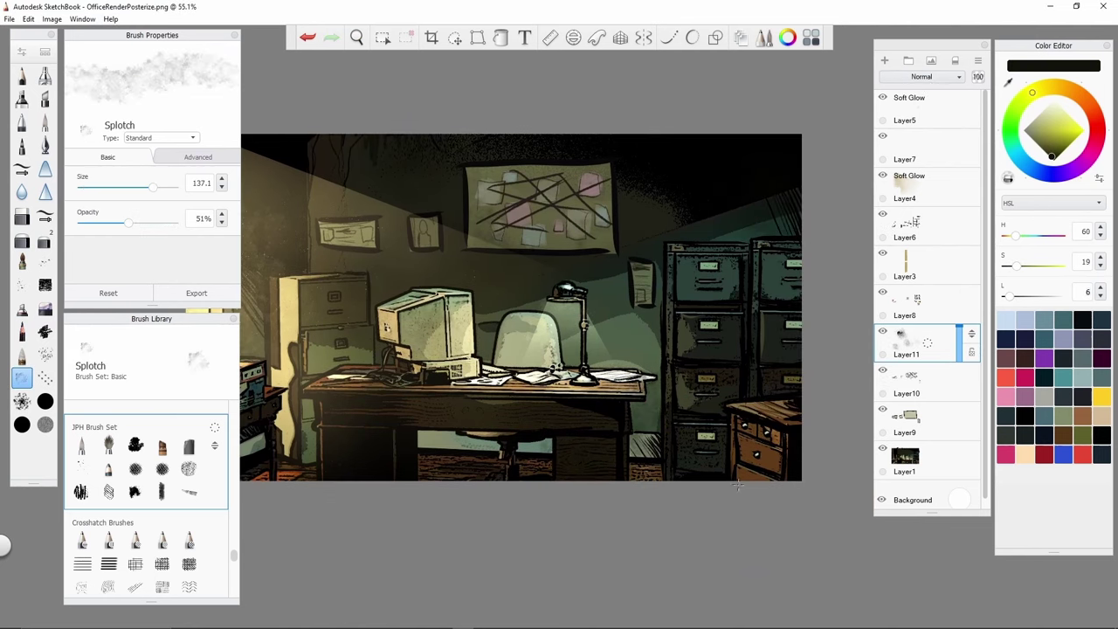
click(884, 60)
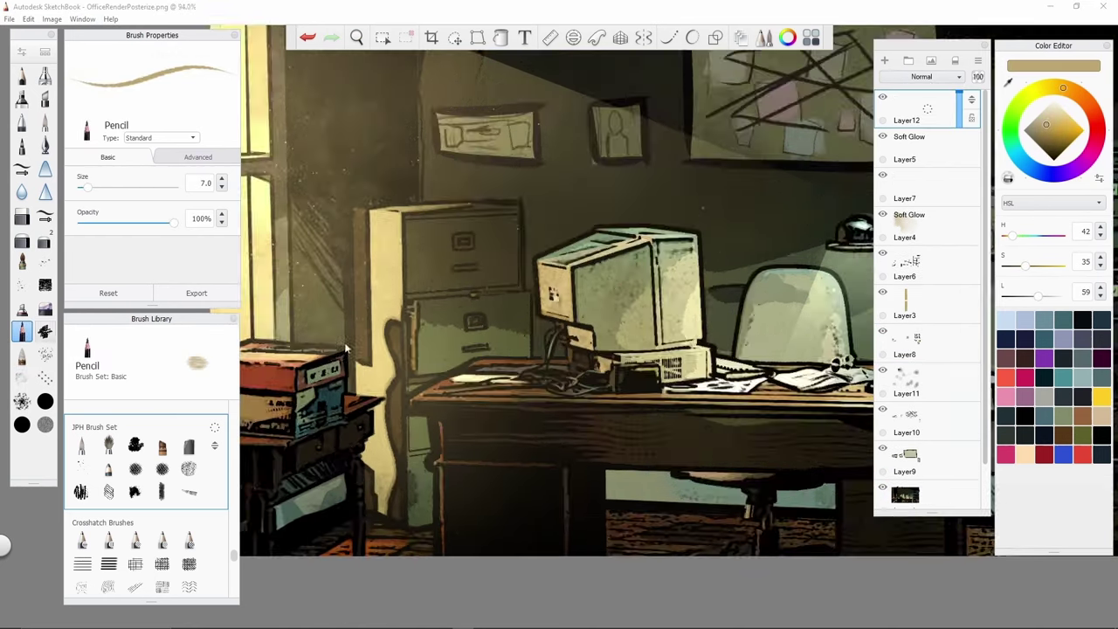
mouse_move(438, 580)
mouse_down()
mouse_move(434, 384)
mouse_move(511, 296)
mouse_up()
drag(614, 157, 580, 252)
drag(578, 166, 737, 107)
mouse_move(576, 267)
mouse_down()
mouse_move(615, 328)
mouse_move(636, 319)
mouse_up()
- Add rim light along the desk edge, the lamp, and the filing cabinet and boxes
mouse_move(417, 349)
mouse_down()
mouse_move(551, 367)
mouse_move(699, 310)
mouse_up()
middle_drag(698, 310, 519, 353)
drag(703, 349, 680, 284)
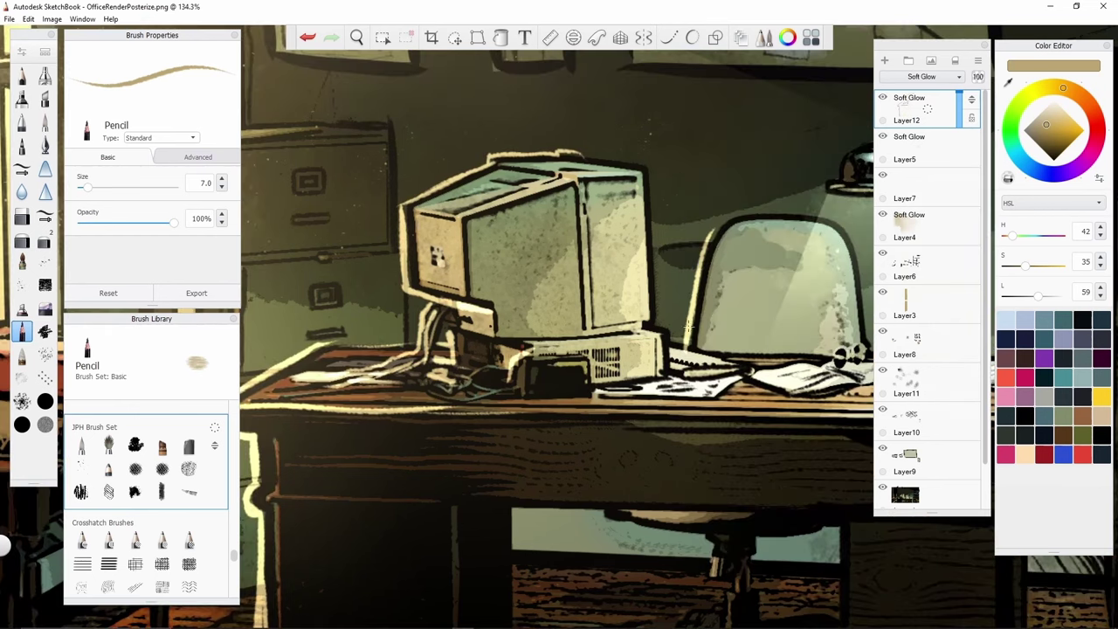
mouse_move(758, 214)
middle_down()
mouse_move(768, 61)
mouse_move(873, 166)
middle_up()
mouse_move(487, 135)
mouse_down()
mouse_move(487, 280)
mouse_move(372, 302)
mouse_up()
- Set the rim light layer's blend mode to Normal
key(e)
mouse_move(375, 306)
middle_down()
mouse_move(541, 575)
mouse_move(528, 518)
middle_up()
click(921, 76)
click(908, 87)
key(e)
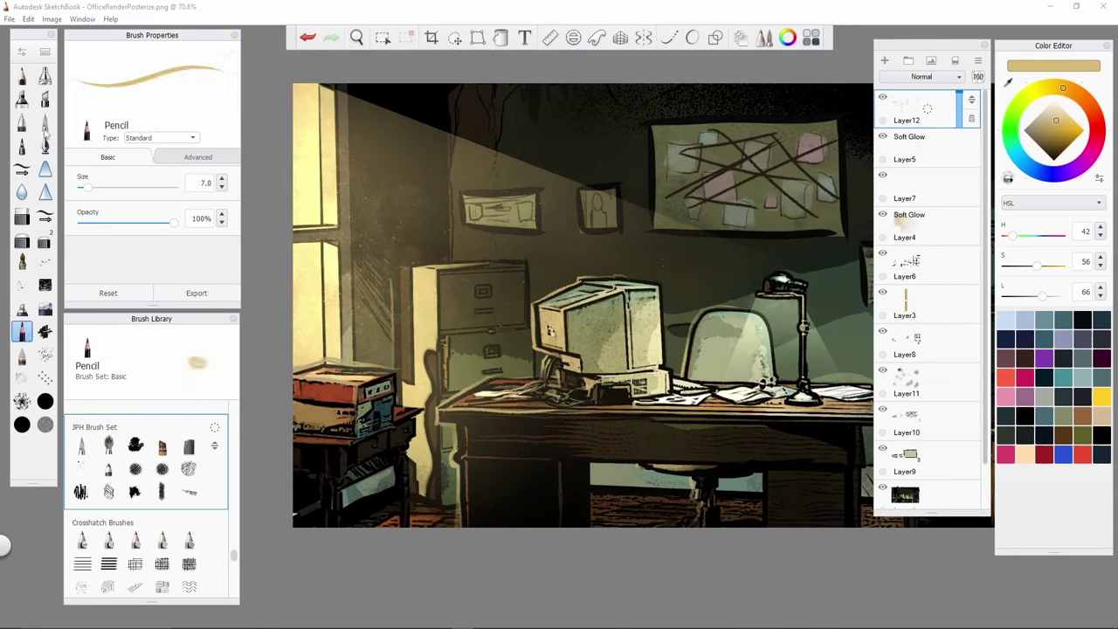
middle_drag(902, 466, 852, 441)
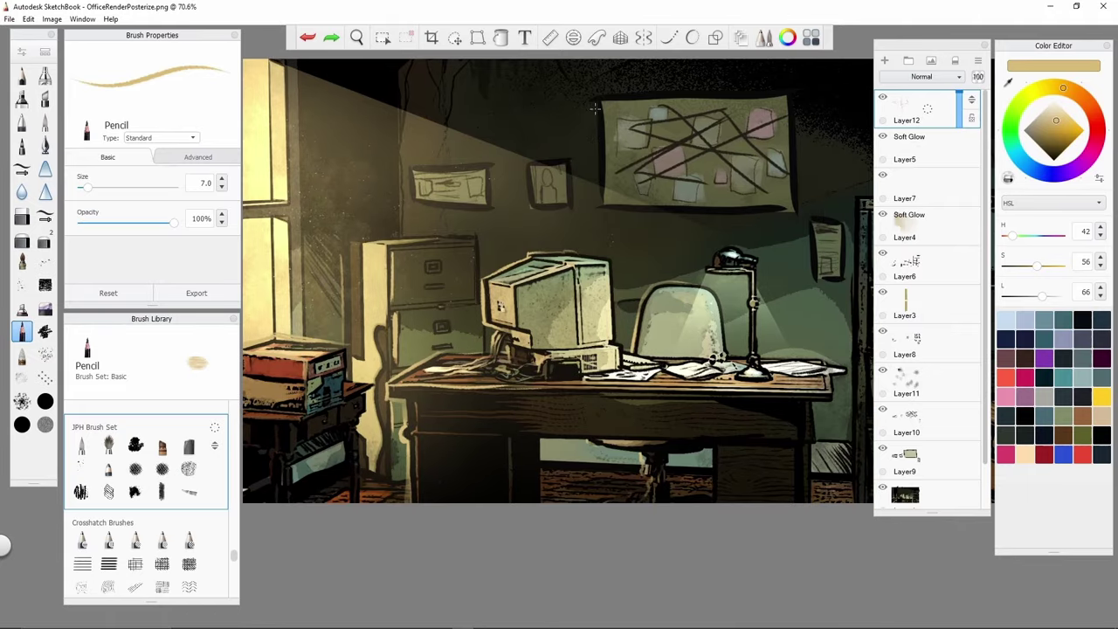
scroll(559, 297, down, 3)
key(e)
key(e)
scroll(559, 297, up, 2)
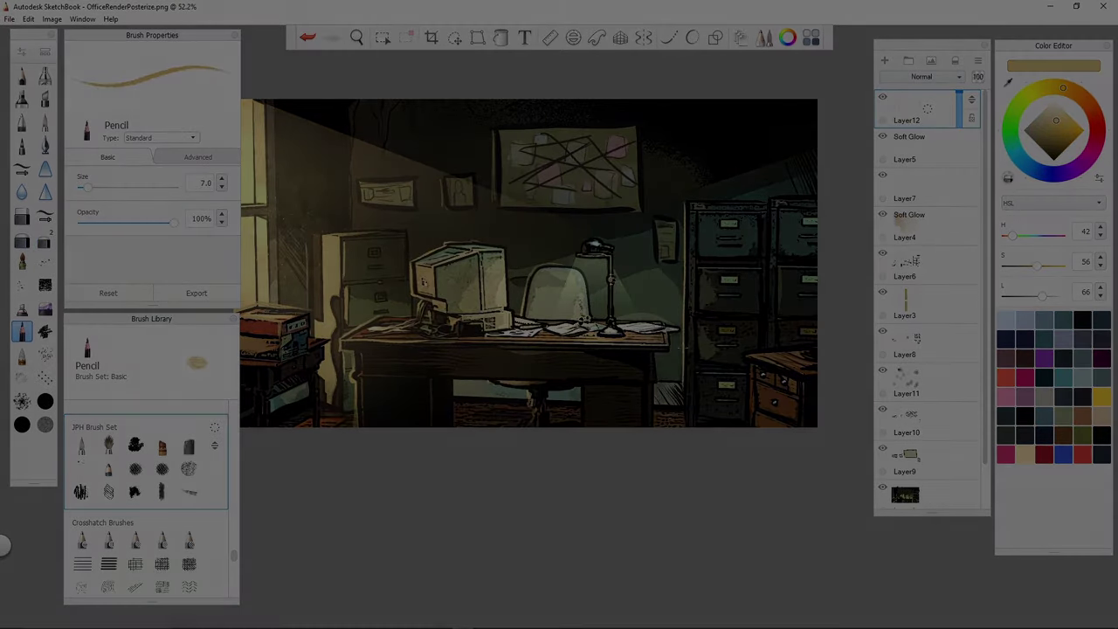